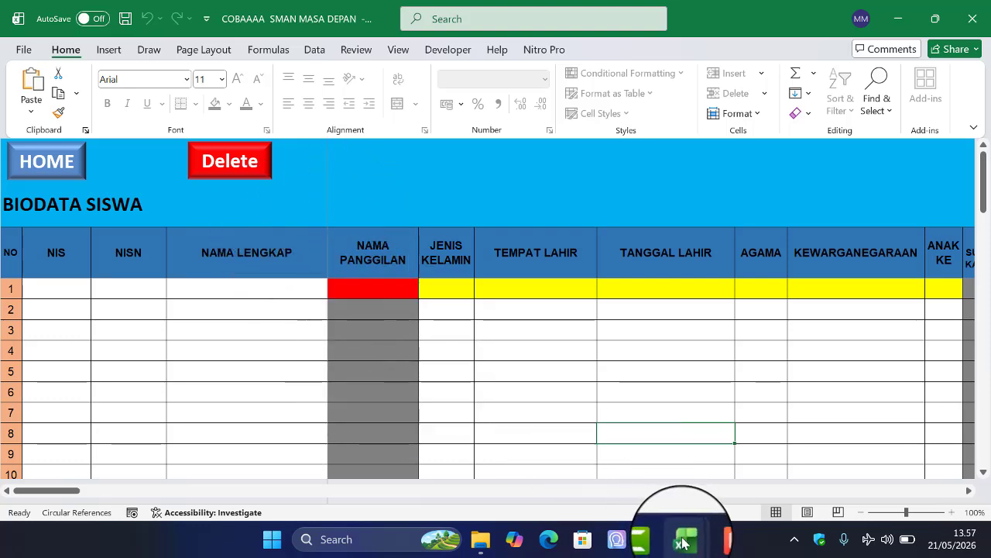
Step: Switch to the start page of the KLS XA RAPOR GANJIL 23_24 workbook
mouse_move(683, 544)
left_click(638, 478)
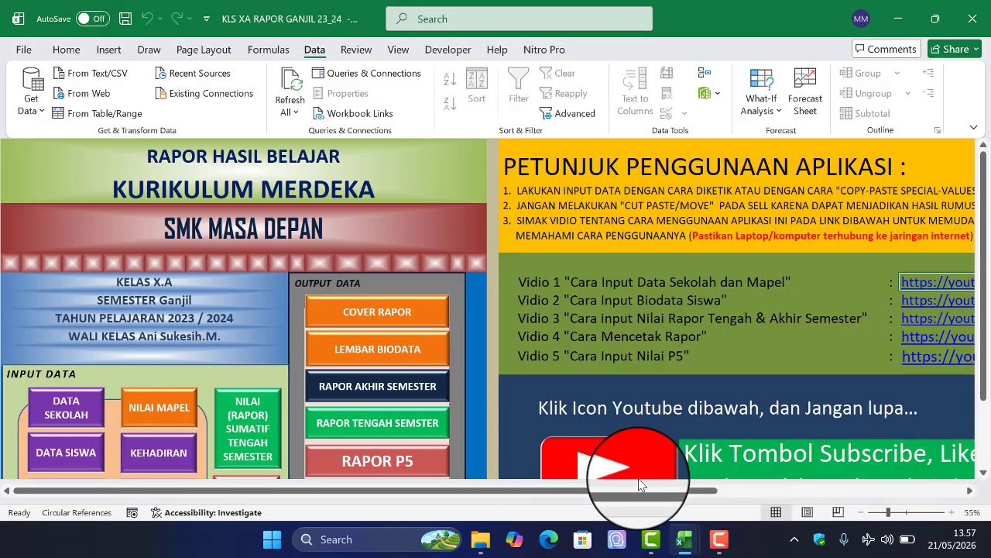
left_click(78, 456)
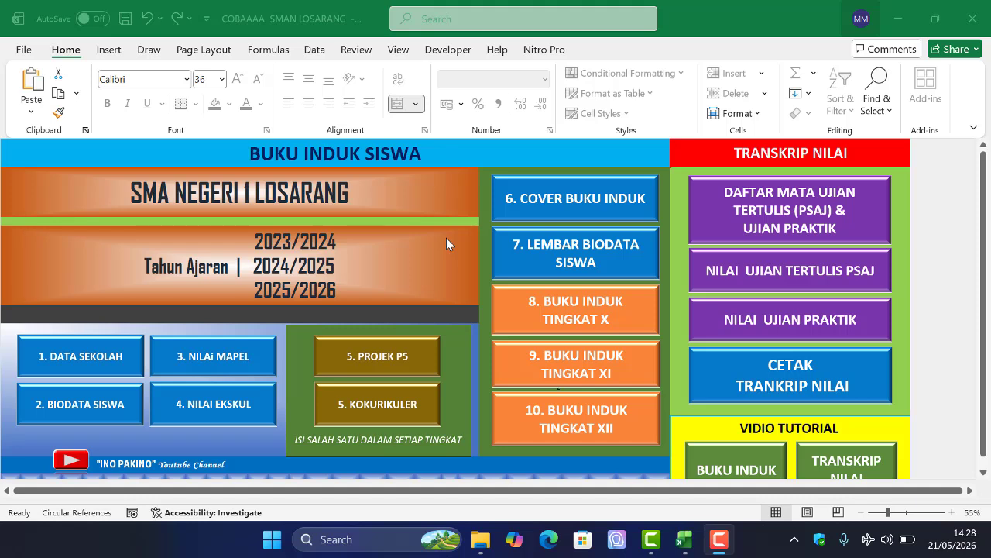
Step: Open the subject grades section of the COBAAAA SMAN LOSARANG workbook and read through its instructions on subject and student order
left_click(246, 361)
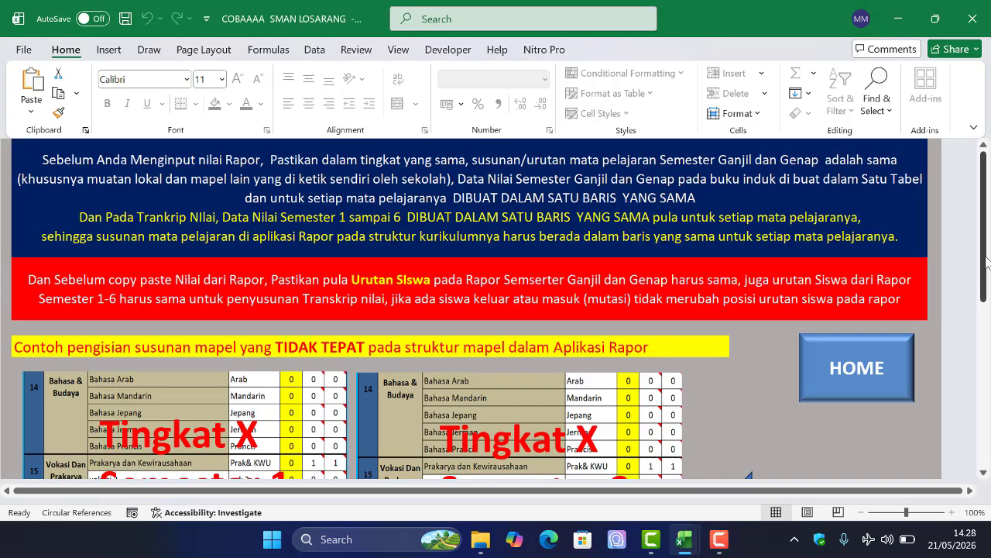
left_click_drag(985, 262, 985, 438)
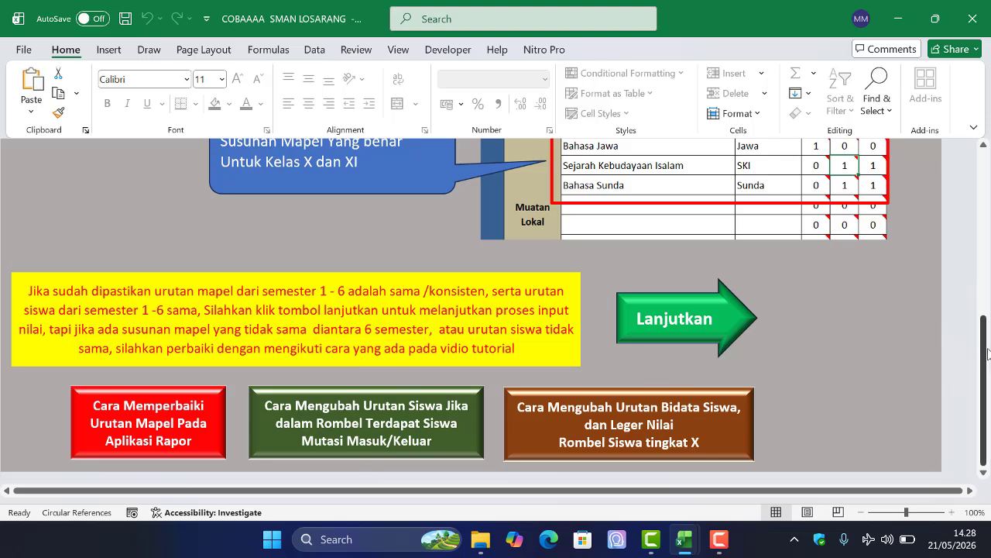
left_click_drag(984, 354, 984, 155)
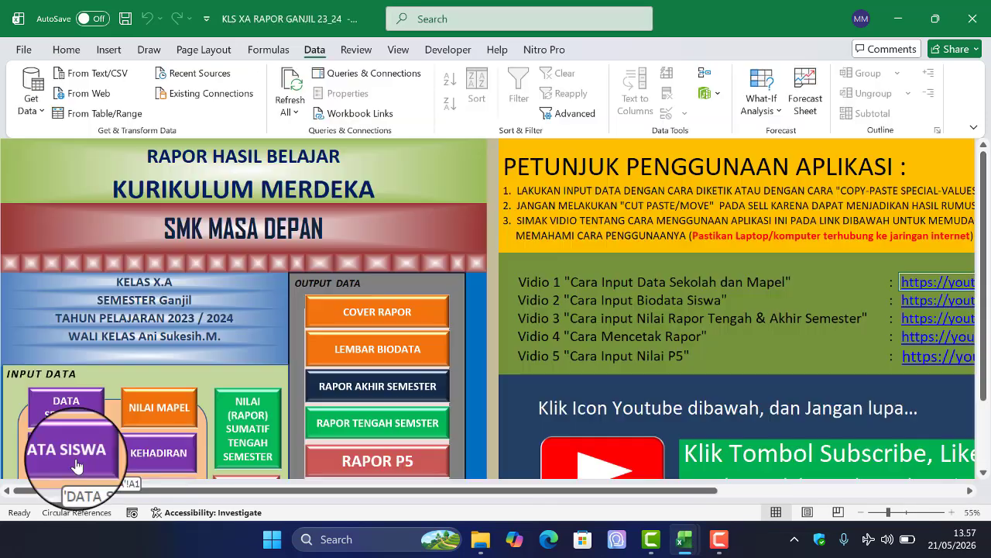
Step: Copy the NIS, NISN and full name cells of students 1 to 16 from the student data sheet of the KLS XA RAPOR GANJIL workbook
left_click(78, 464)
left_click_drag(122, 301, 384, 463)
right_click(313, 358)
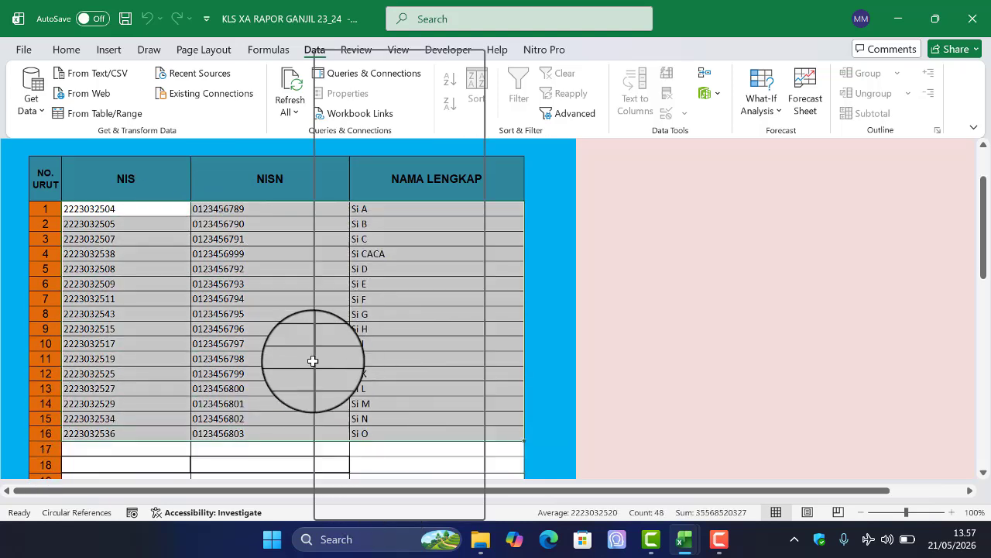
left_click(354, 107)
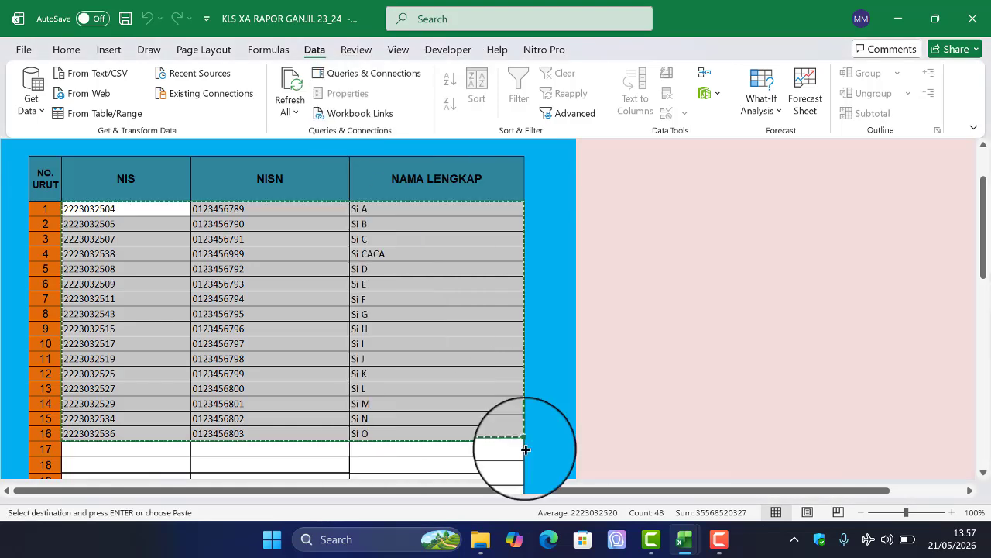
Step: Paste the copied student identities as values into BIODATA SISWA of the COBAAAA SMAN MASA DEPAN workbook, starting at the first NIS cell
mouse_move(686, 542)
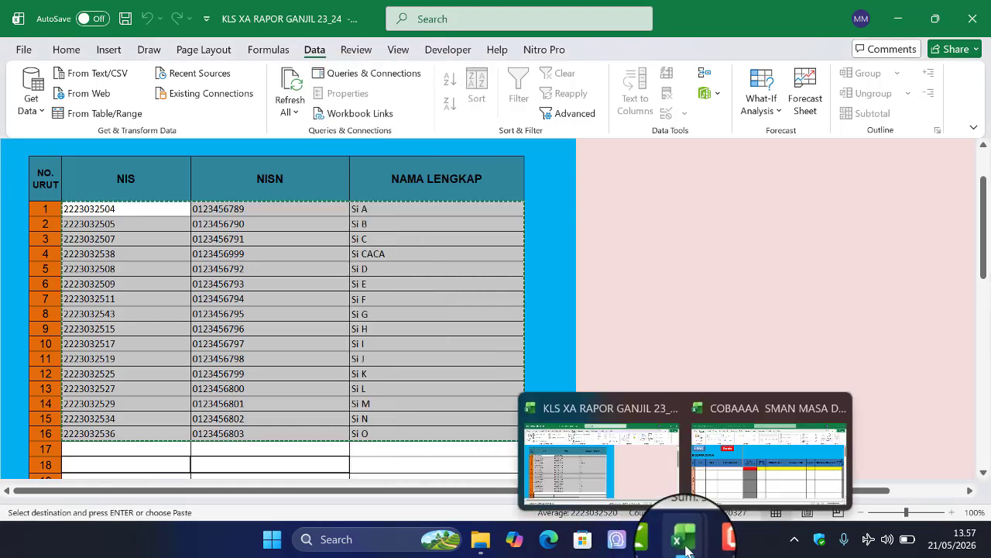
left_click(728, 479)
right_click(62, 288)
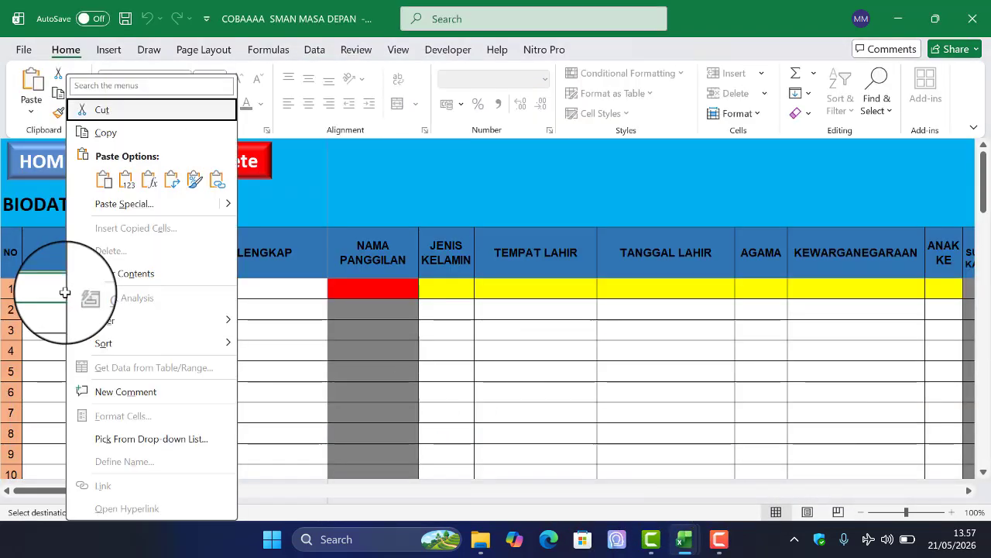
left_click(128, 207)
left_click(44, 160)
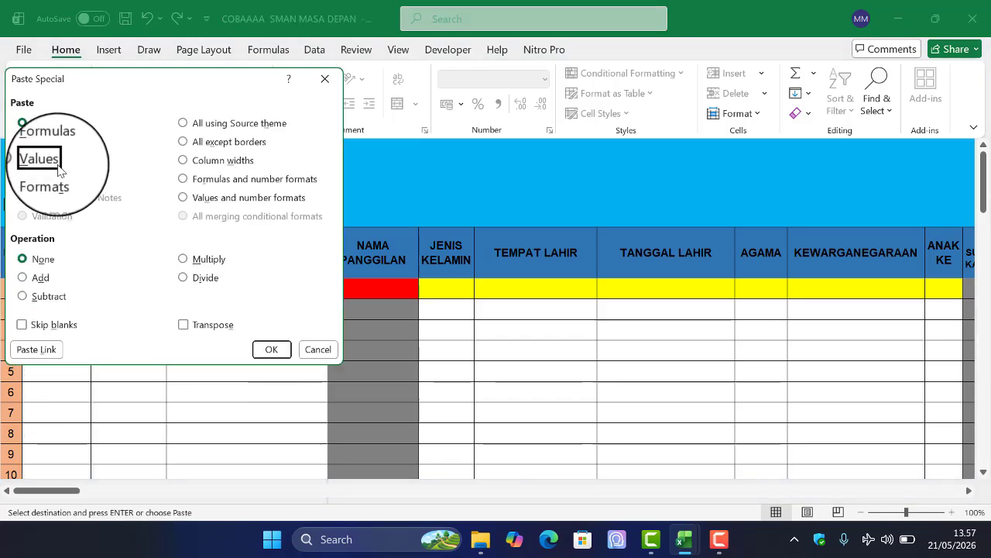
left_click(273, 350)
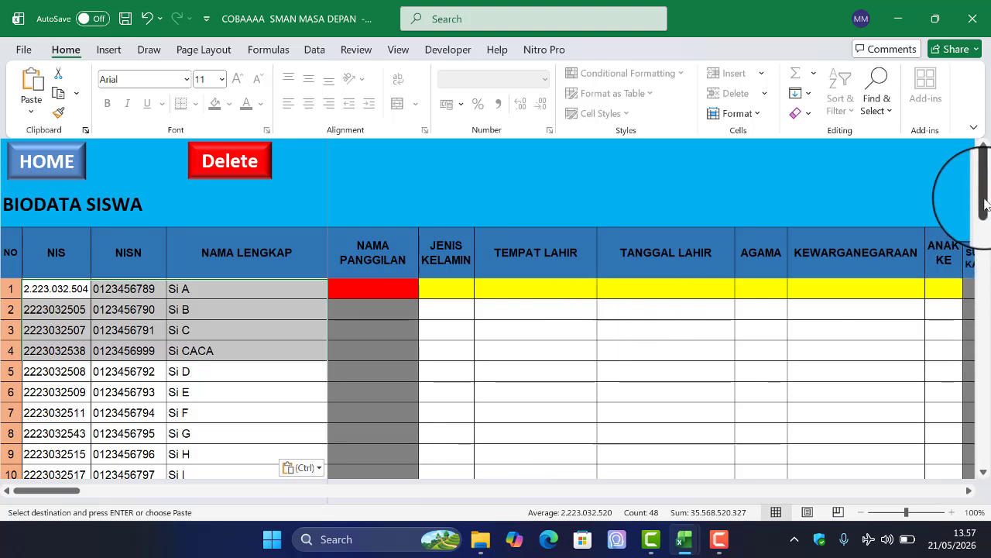
left_click_drag(983, 190, 984, 246)
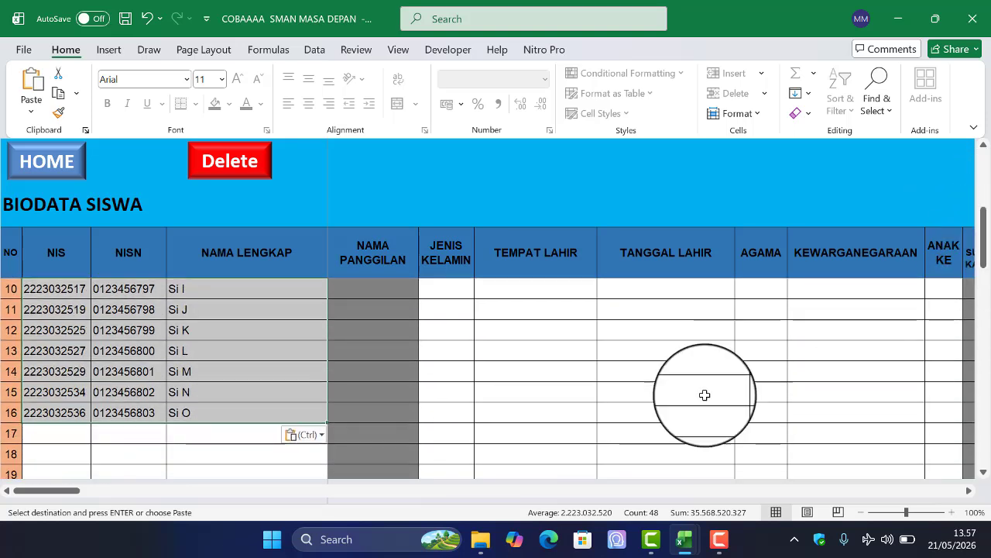
Step: Switch back to the KLS XA RAPOR GANJIL workbook and return from its student list to the home page
mouse_move(685, 542)
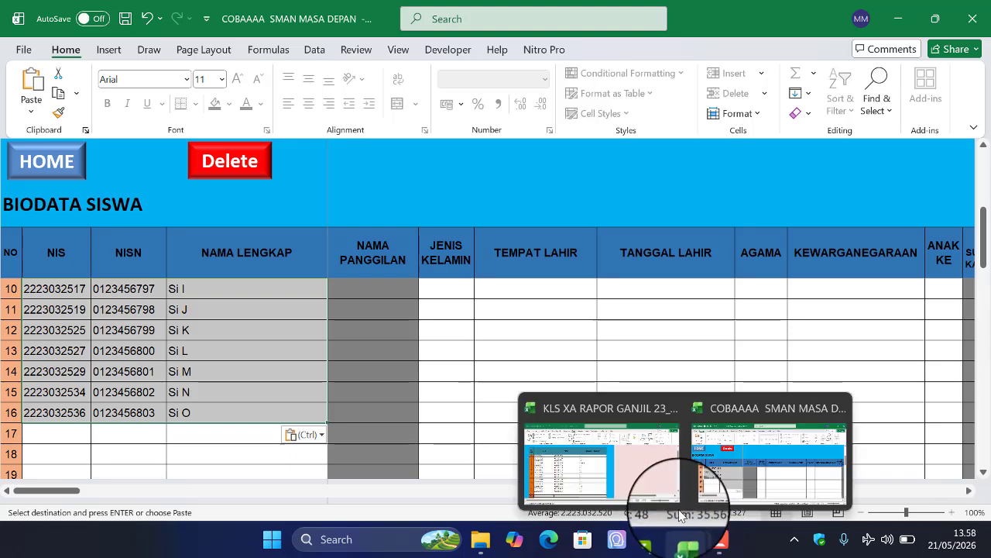
left_click(661, 474)
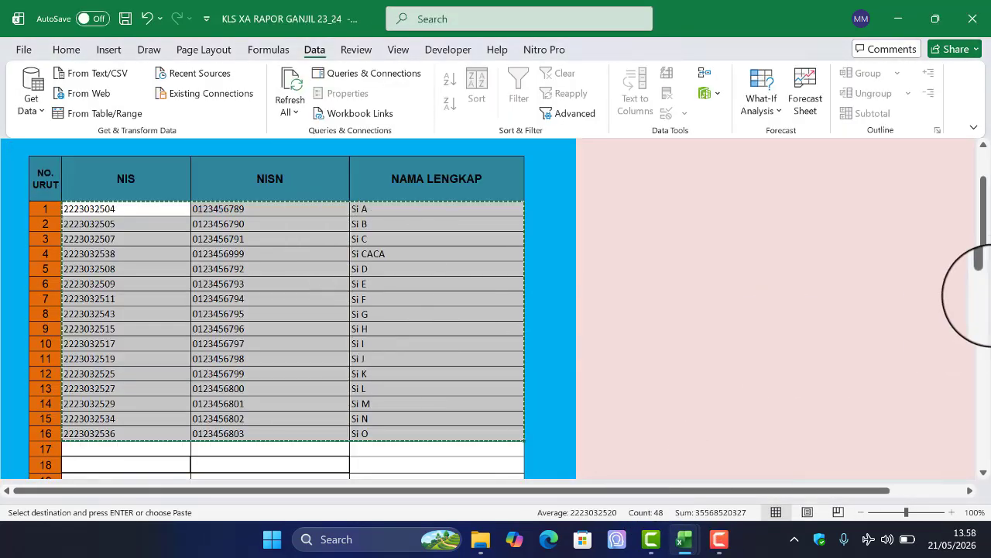
left_click_drag(984, 277, 987, 193)
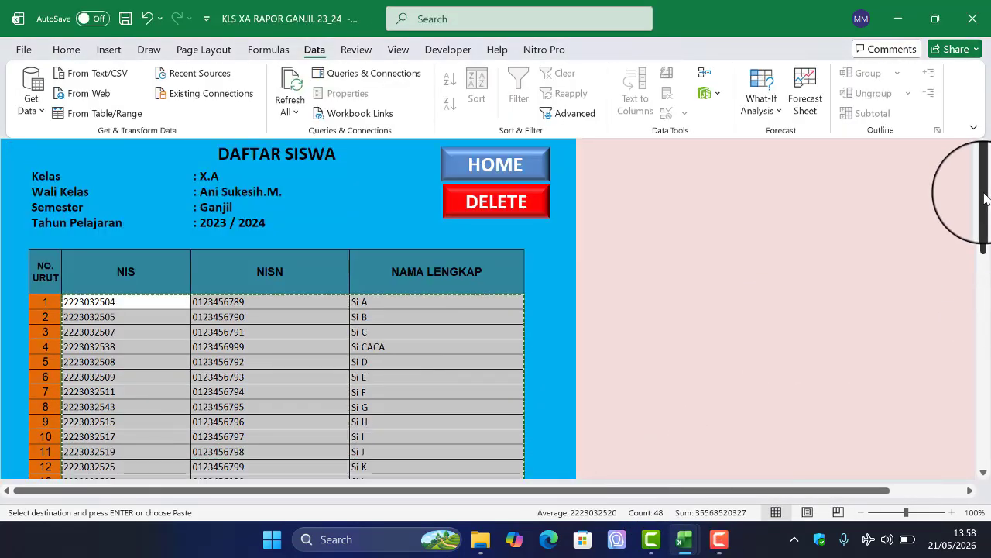
left_click(533, 180)
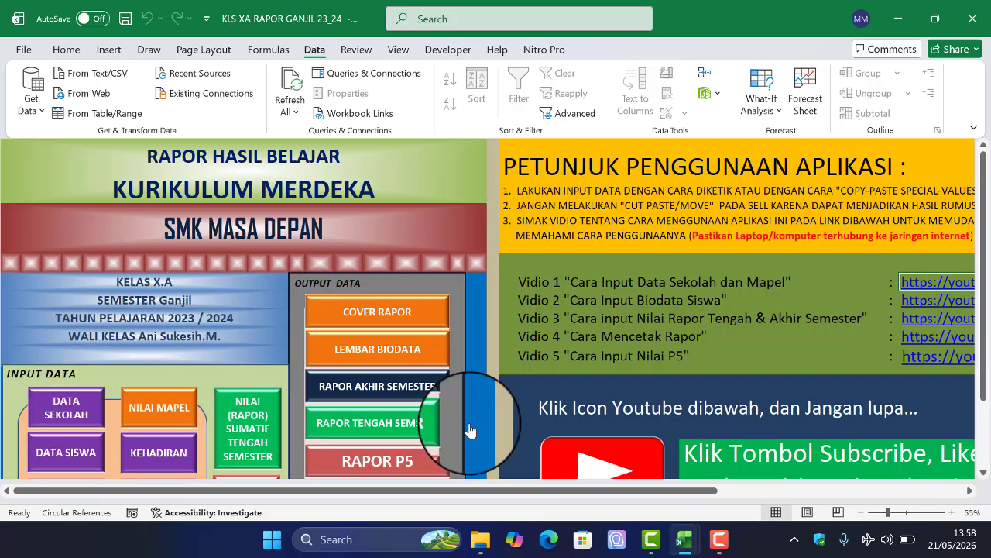
Step: Review the class X.A student list once more and return to the home page
mouse_move(681, 540)
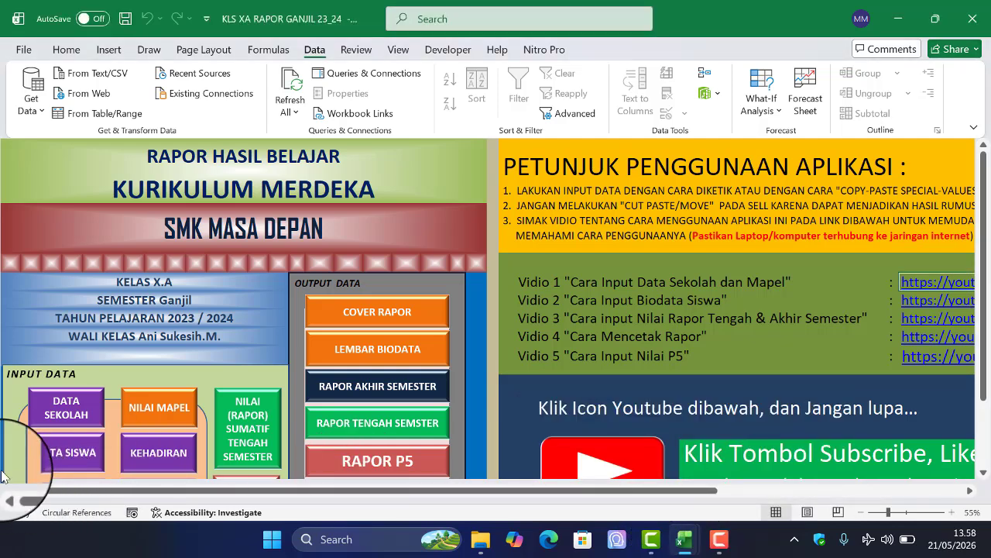
left_click(65, 452)
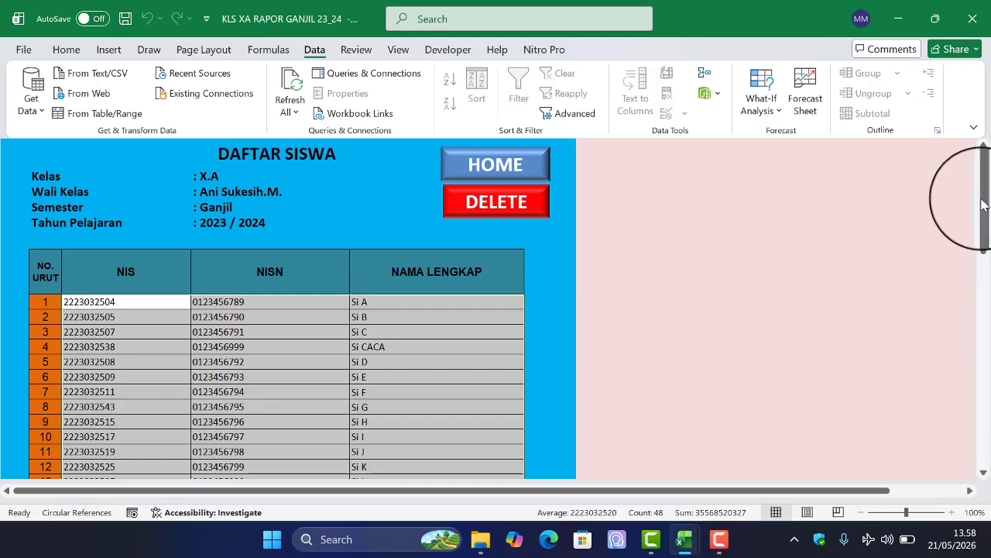
left_click_drag(985, 209, 987, 221)
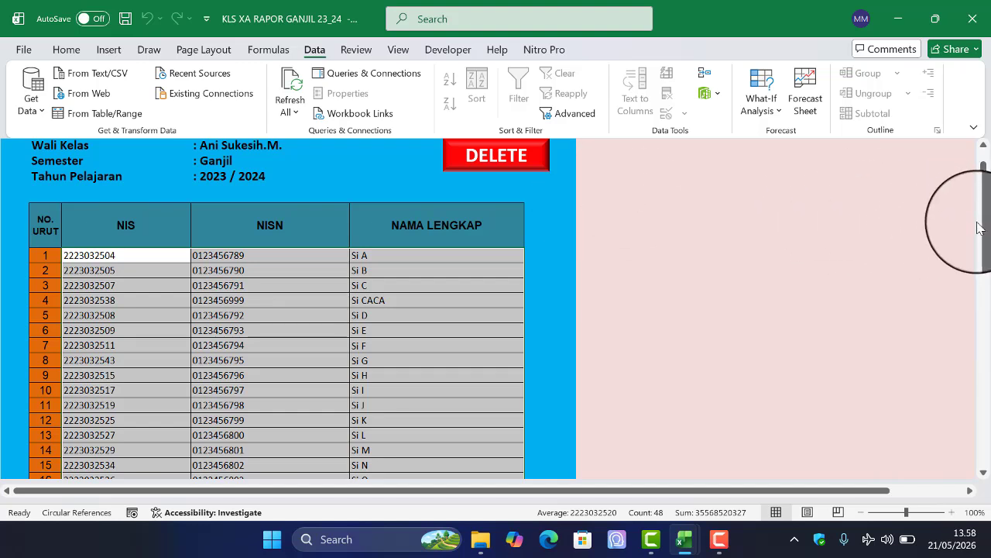
scroll(984, 222, "up", 1)
left_click(511, 165)
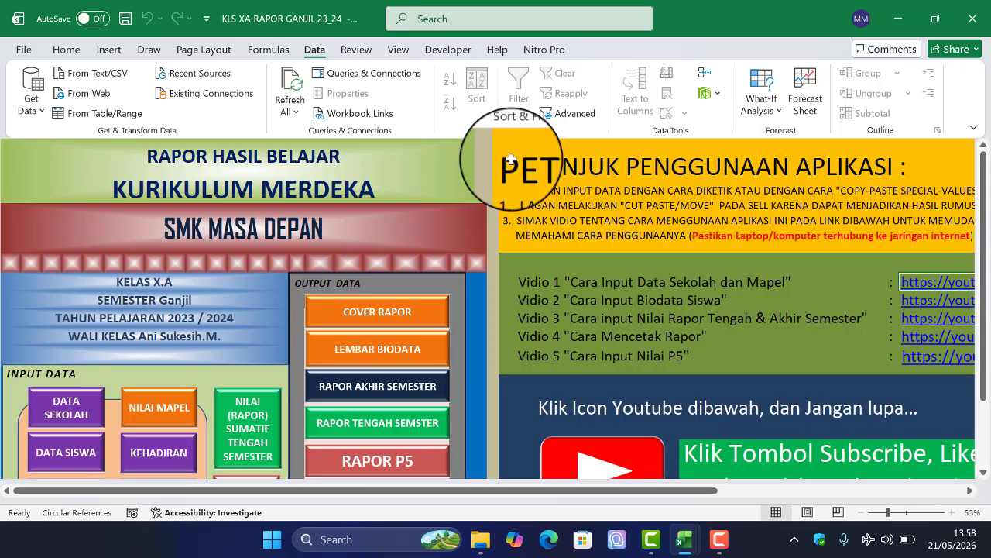
Step: Copy the biodata of students 1 to 16, from JENIS KELAMIN through PENGHASILAN, on the report workbook's BIODATA SISWA sheet
scroll(985, 294, "down", 3)
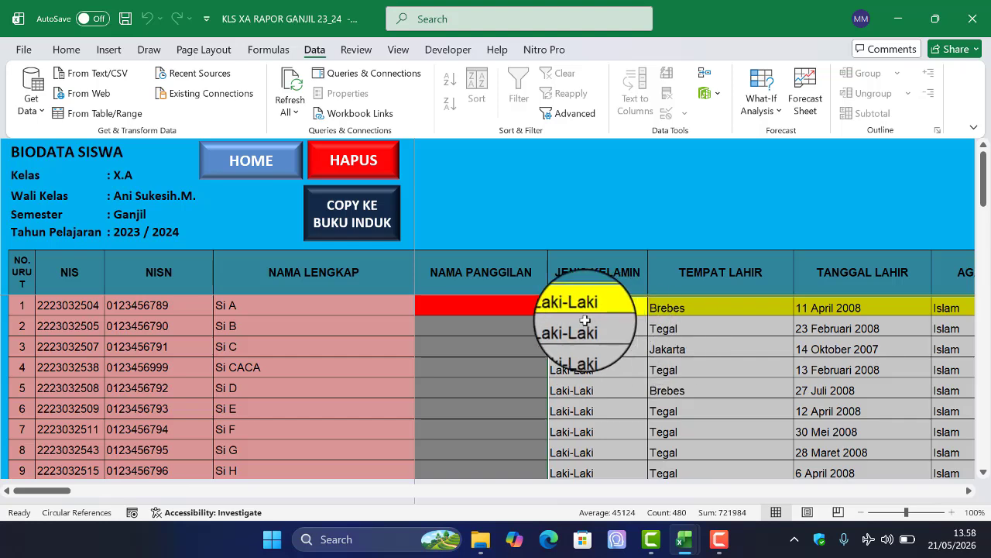
left_click_drag(581, 308, 988, 329)
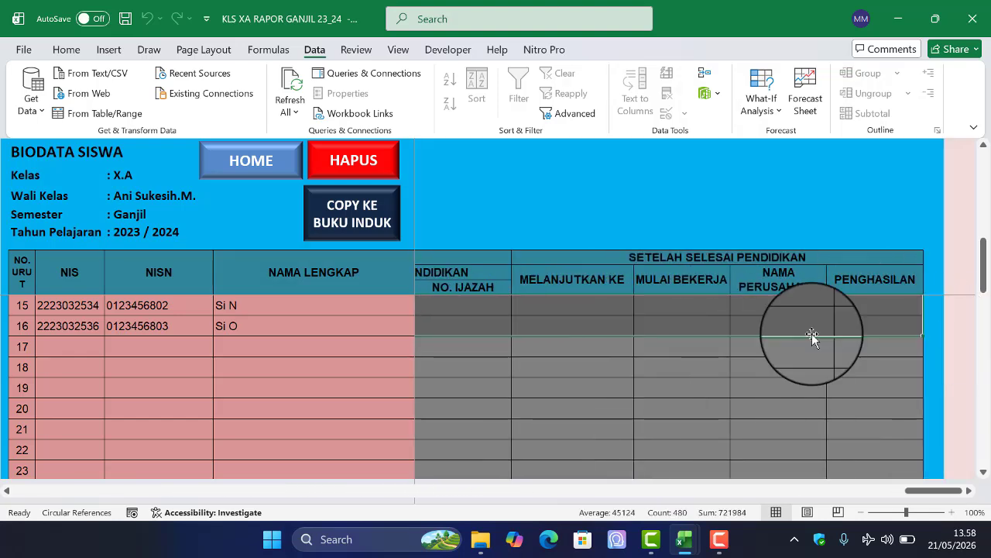
right_click(781, 318)
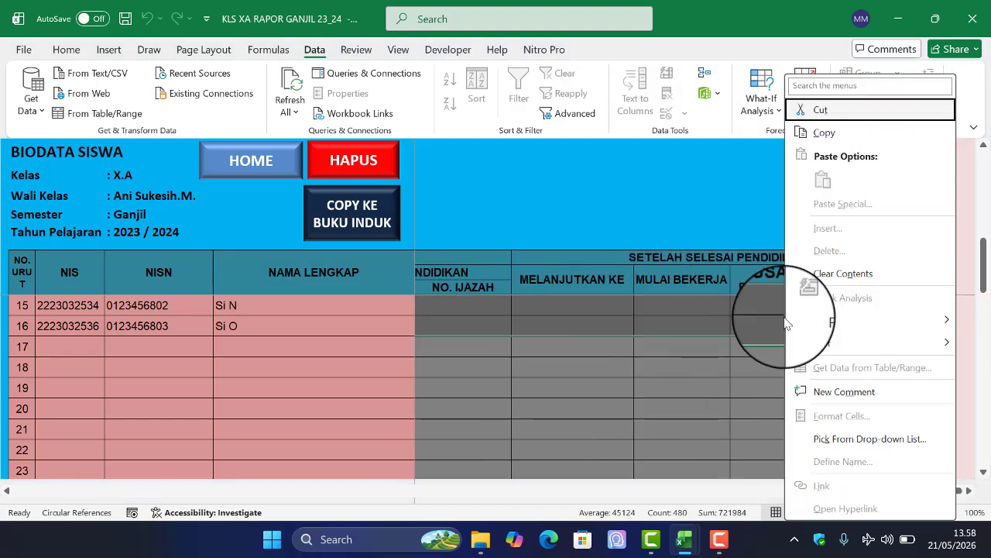
left_click(819, 129)
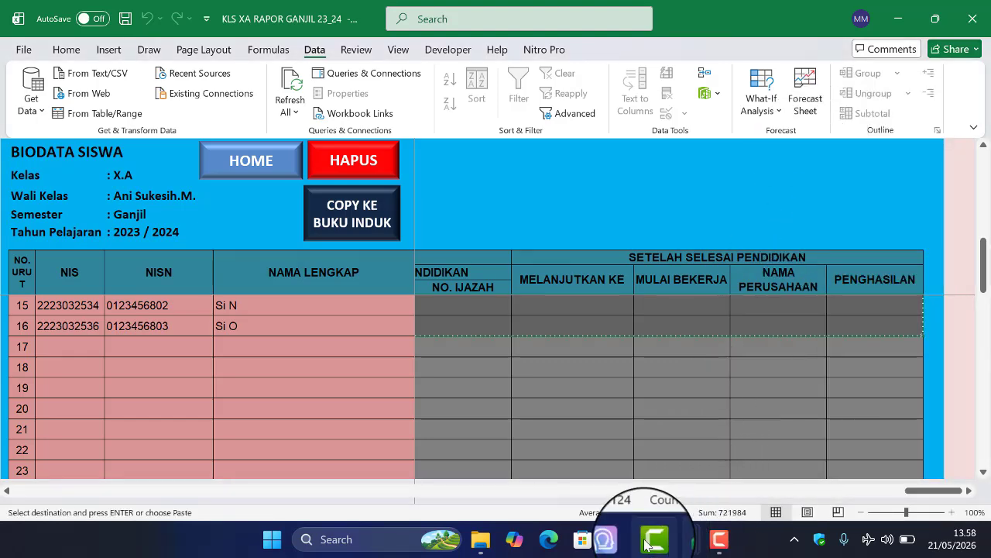
Step: Paste the copied biodata as values into BIODATA SISWA of the COBAAAA SMAN MASA DEPAN workbook, starting at student 1's JENIS KELAMIN cell
mouse_move(684, 542)
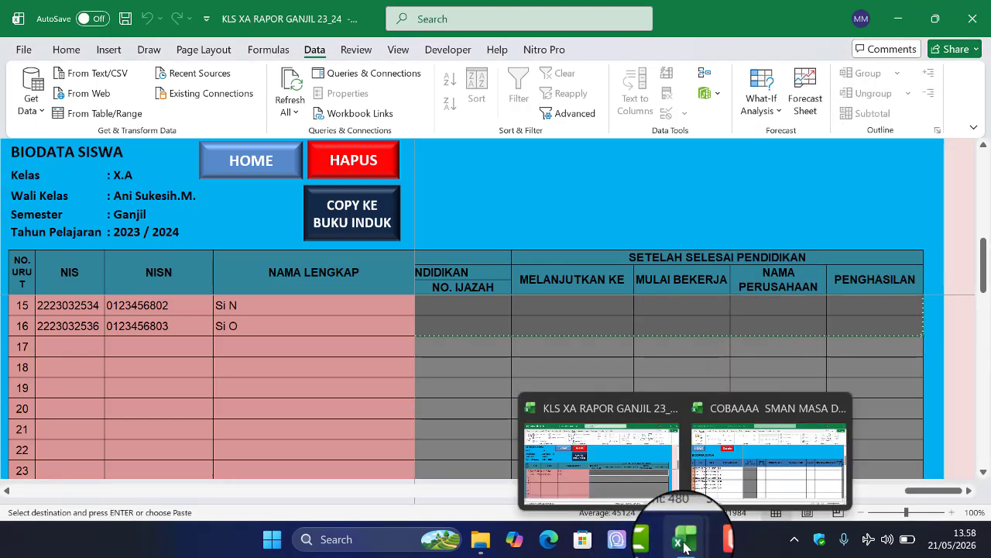
left_click(728, 482)
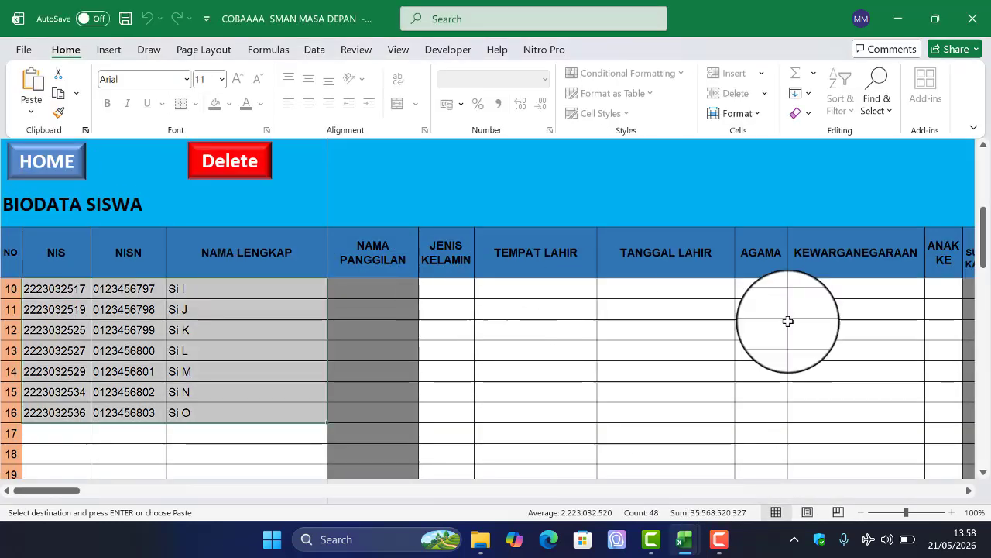
left_click_drag(982, 255, 982, 160)
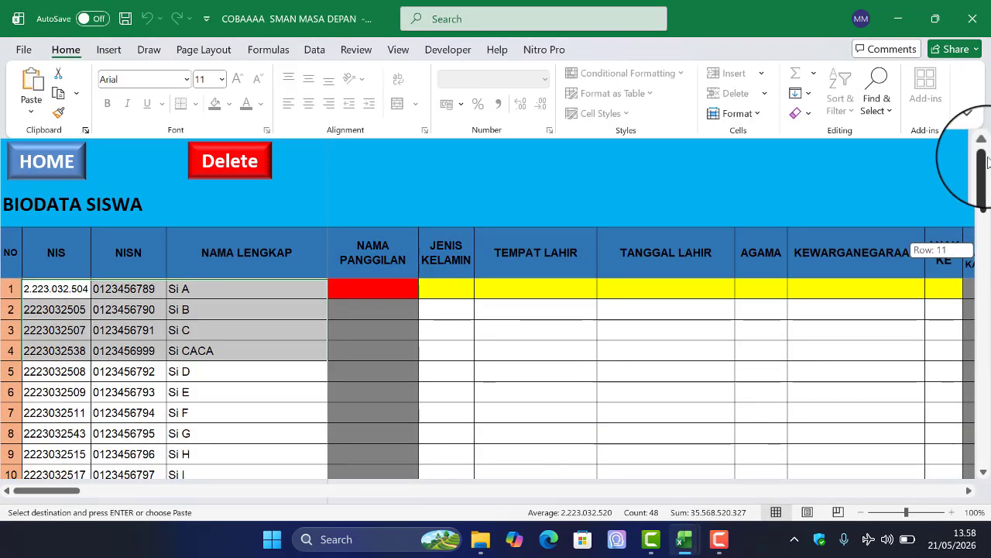
left_click(446, 289)
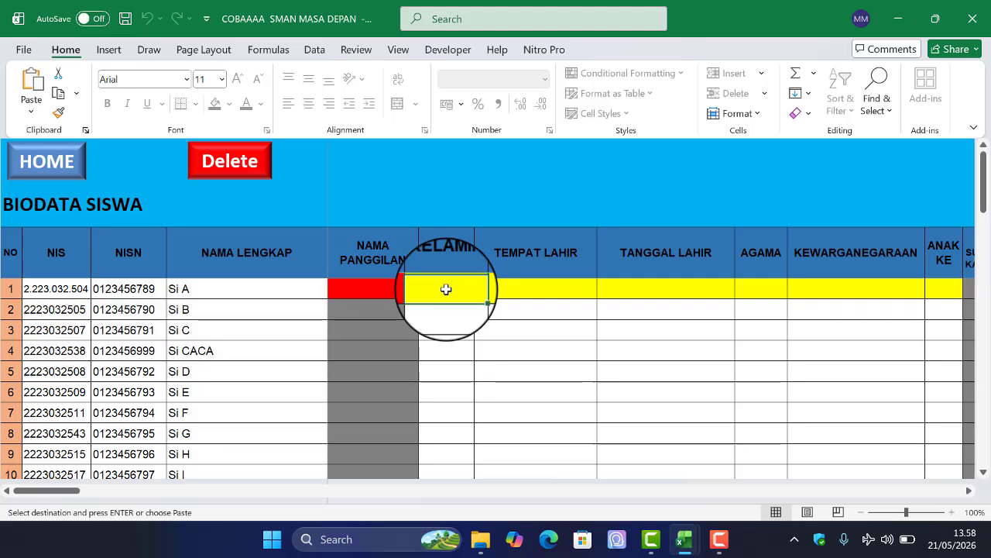
right_click(447, 289)
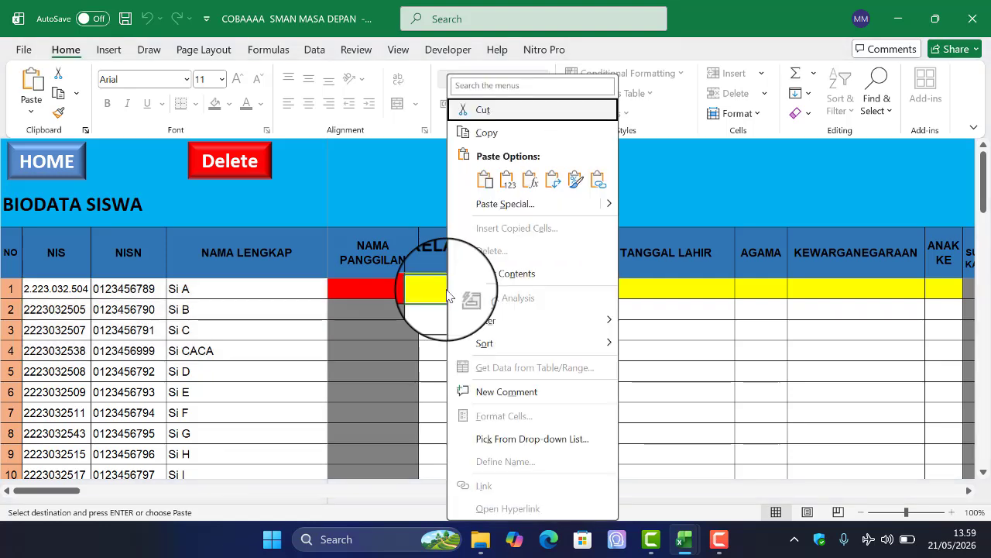
left_click(478, 203)
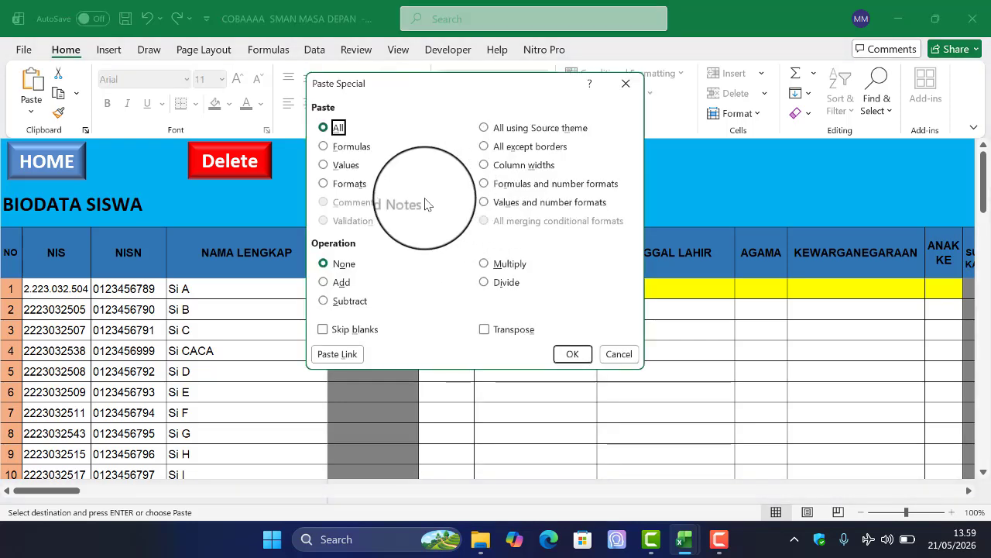
left_click(351, 171)
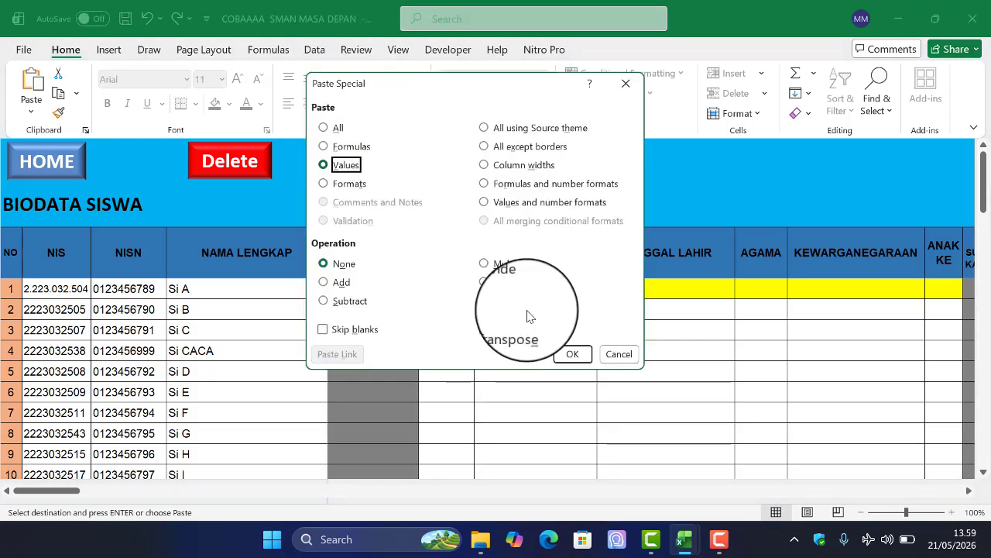
left_click(572, 354)
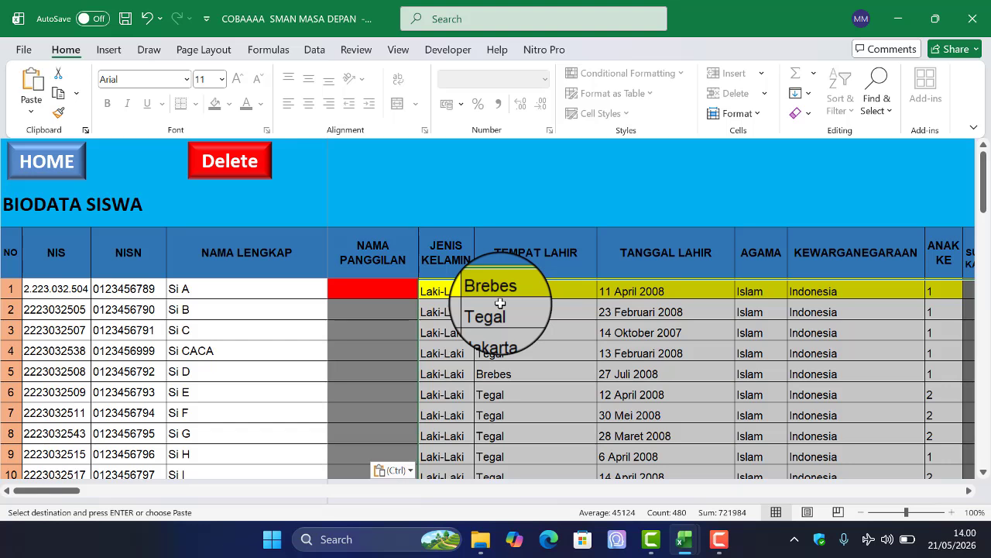
Step: Return to the home page, open the subject grades section and go through its instructions down to the continue option
left_click(69, 172)
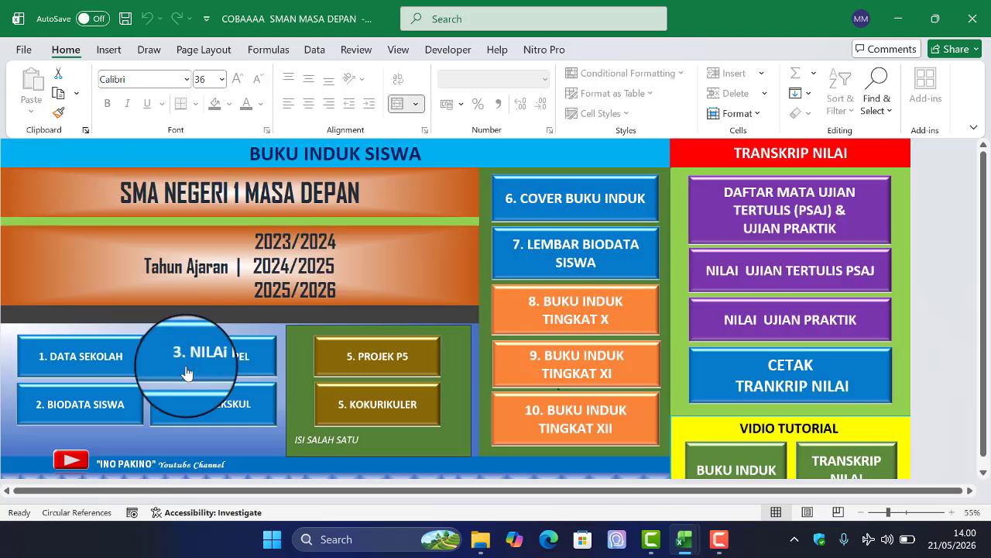
left_click(245, 363)
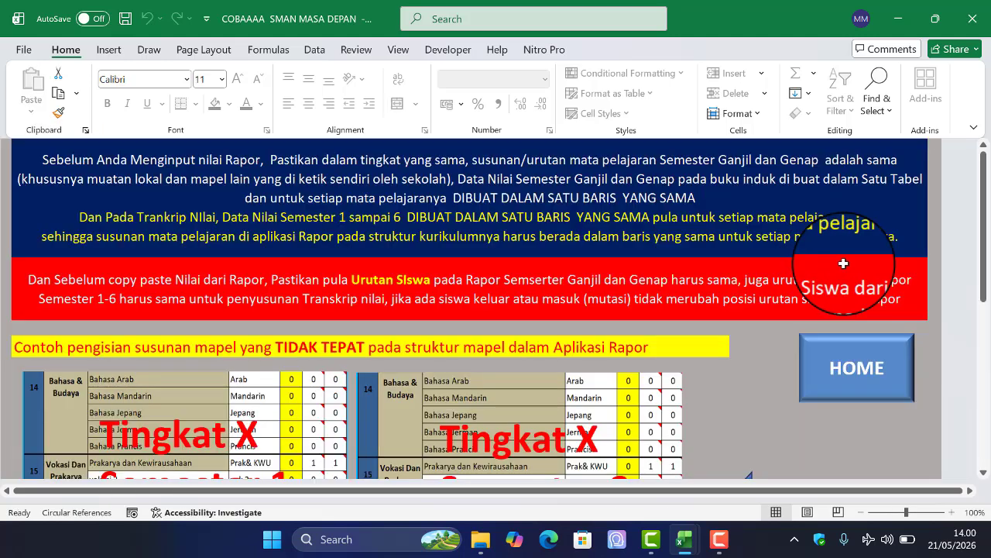
left_click_drag(983, 228, 980, 414)
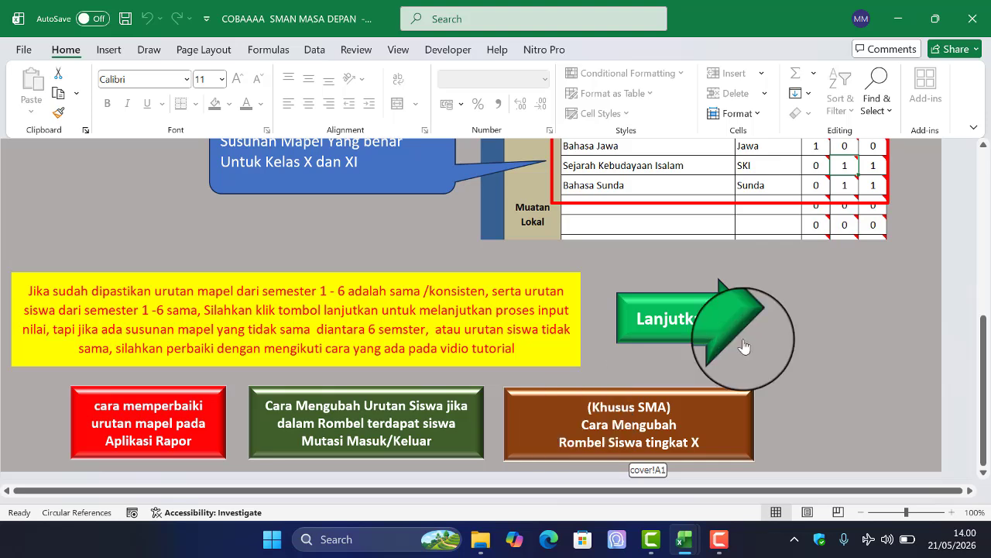
Step: Leave the grade instructions for the home page, review the BIODATA SISWA sheet across to its final columns, and return home
left_click_drag(987, 341, 983, 178)
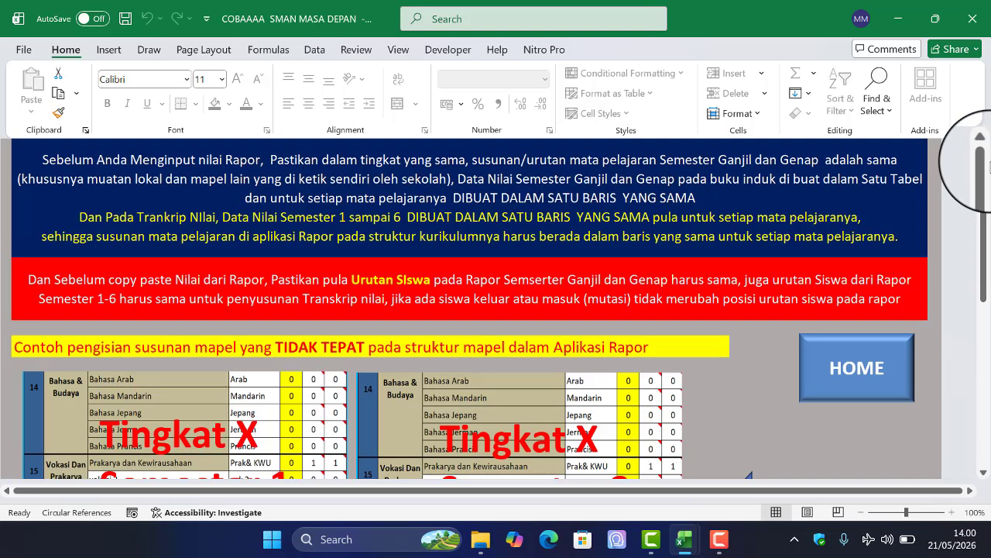
left_click(886, 350)
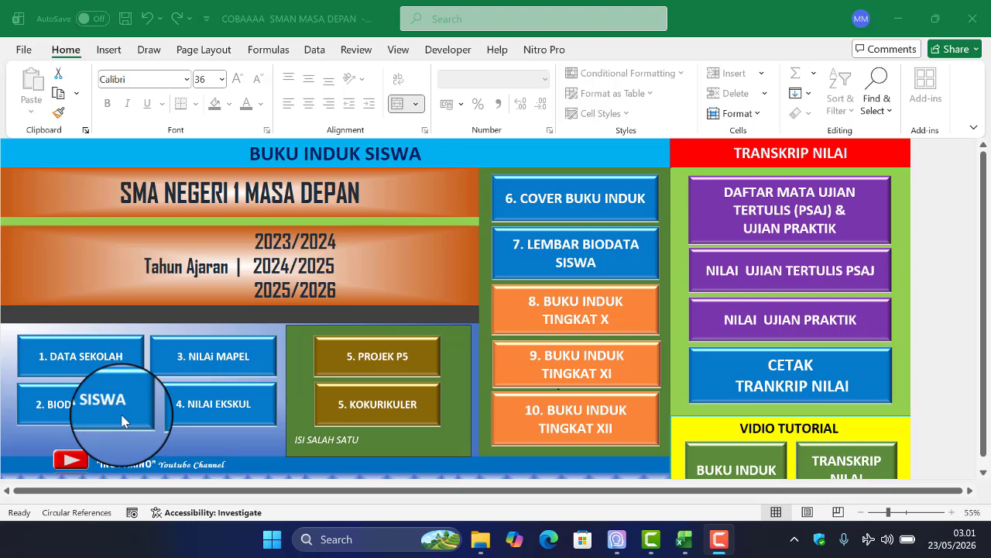
left_click(121, 420)
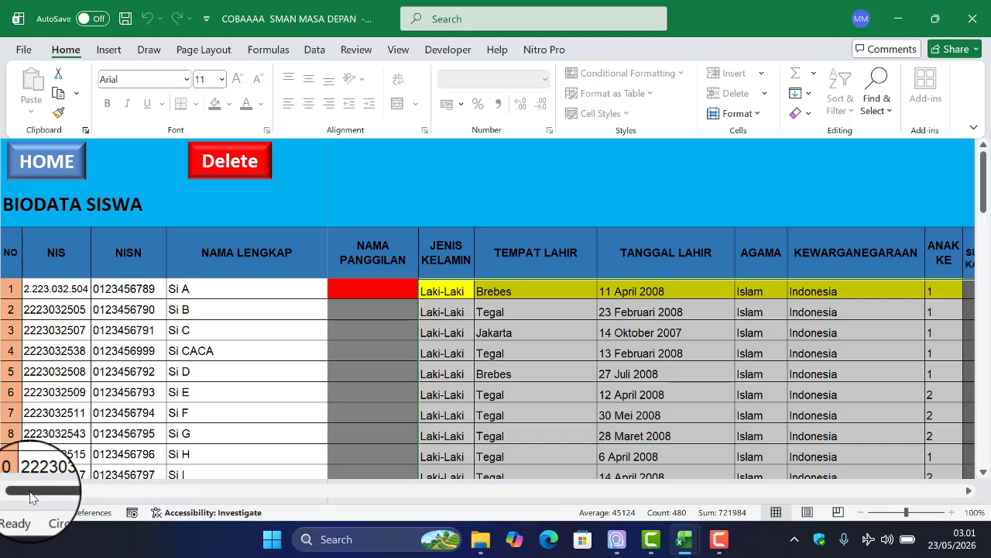
left_click_drag(31, 497, 966, 529)
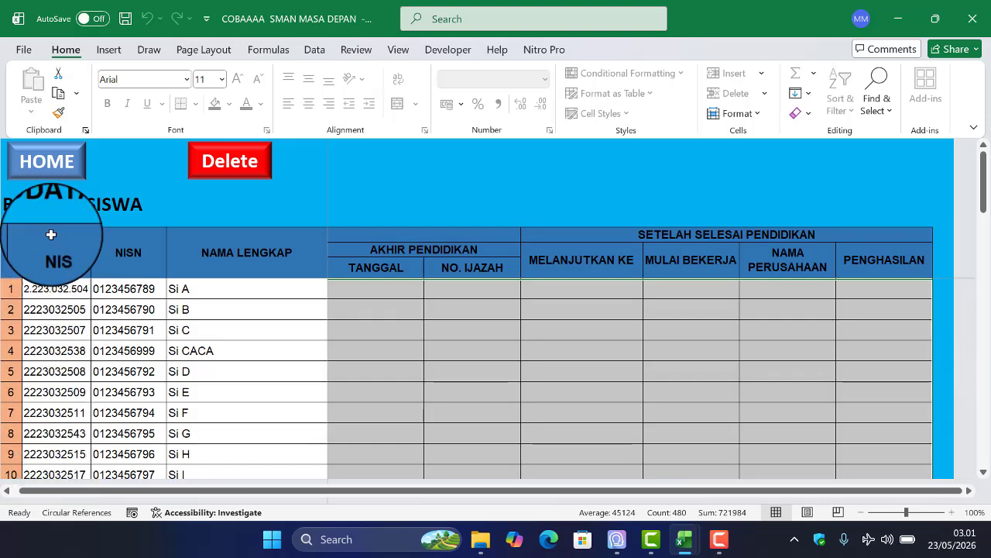
left_click(55, 163)
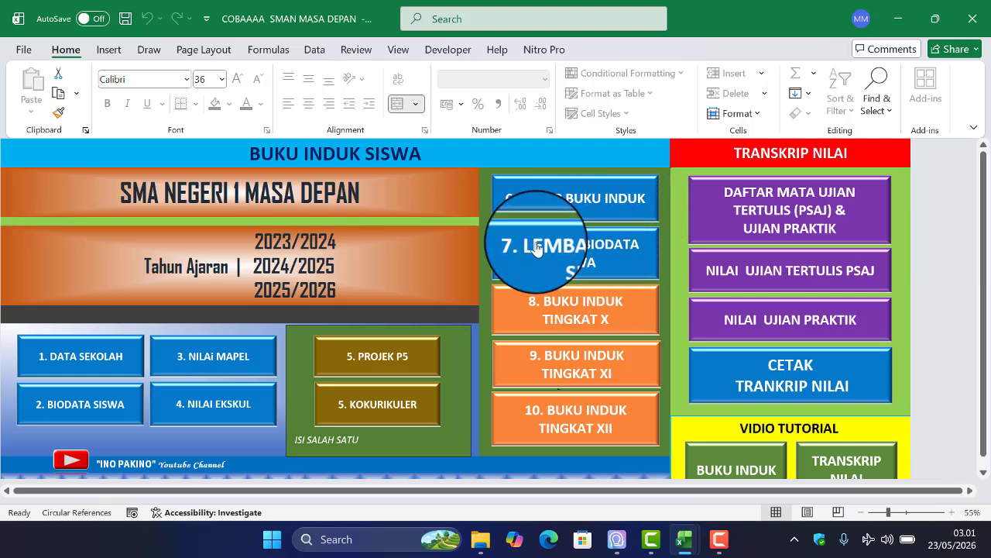
Step: Open LEMBAR BIODATA SISWA, examine student 2's biodata page including both photos, and return to the home page
left_click(612, 259)
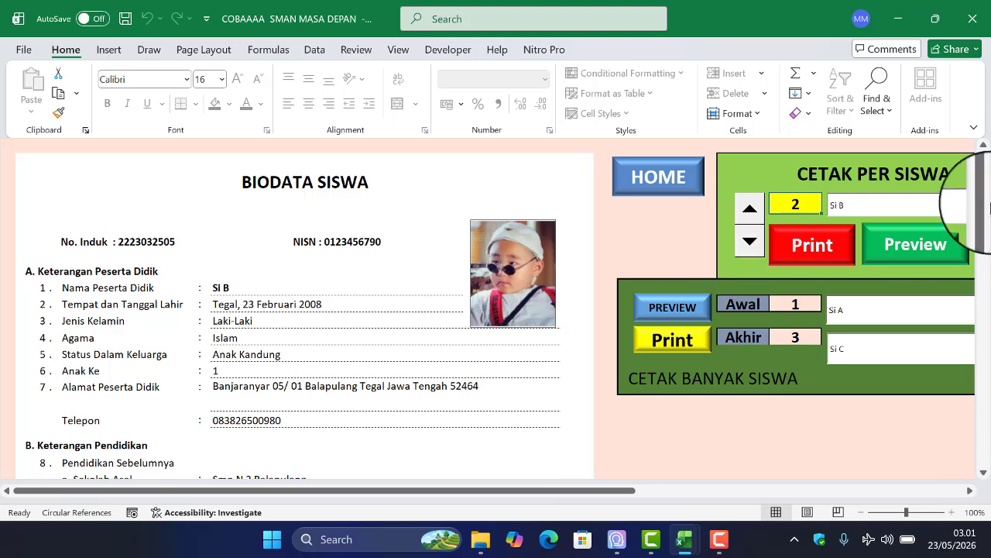
left_click_drag(986, 195, 982, 404)
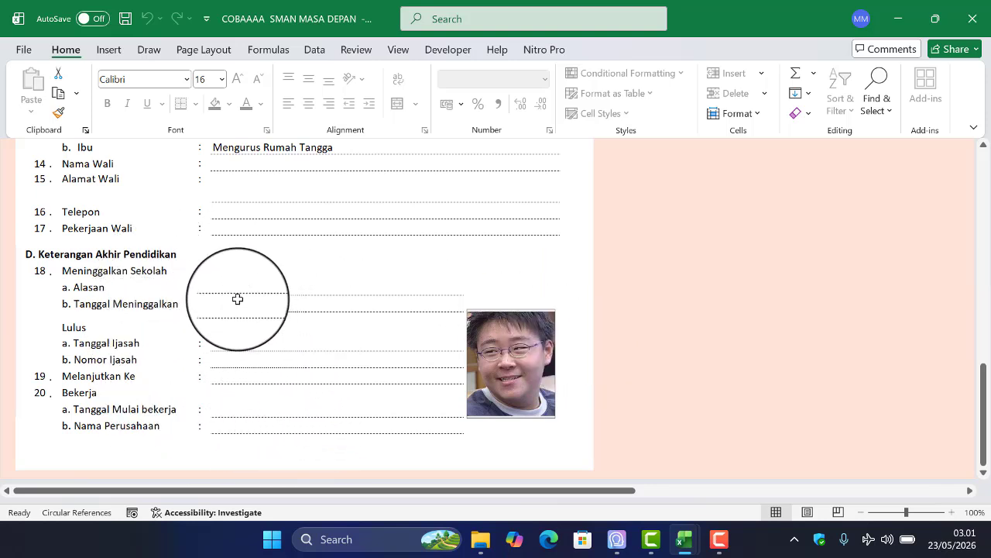
left_click_drag(983, 403, 978, 178)
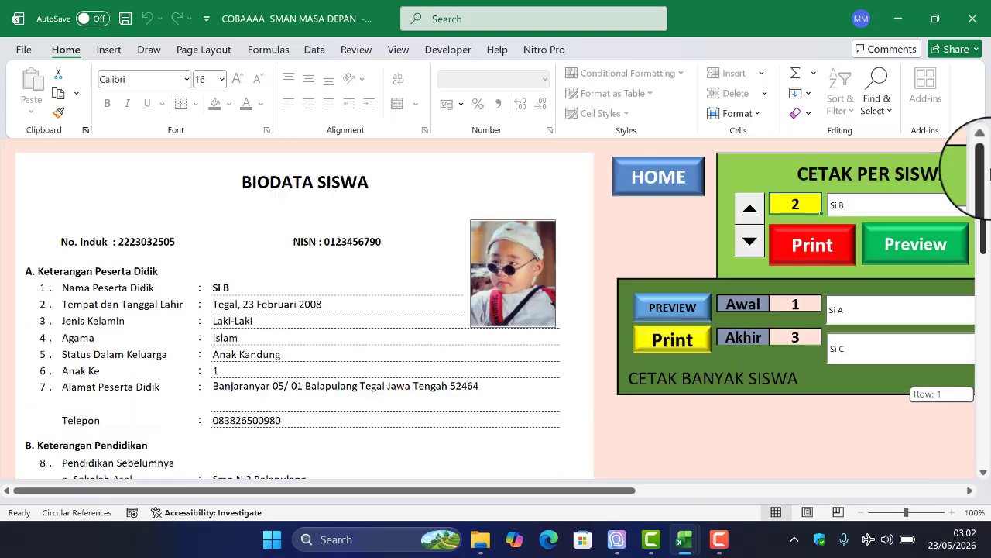
left_click(652, 188)
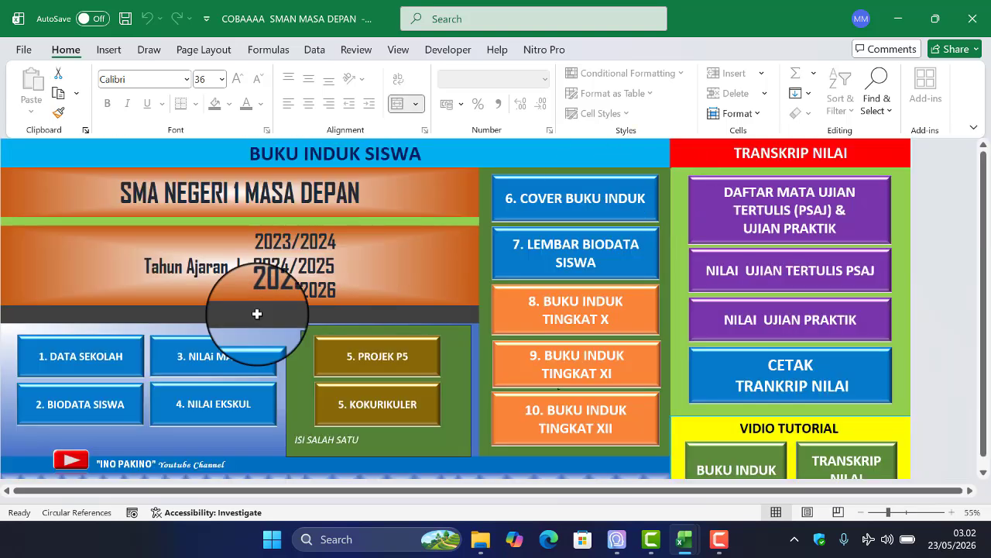
Step: Switch to File Explorer, open the BUKU INDUK 10 MEI 26 SMAN MASA DEPAN folder and examine the numbered photos in FOTO MASUK
left_click(480, 539)
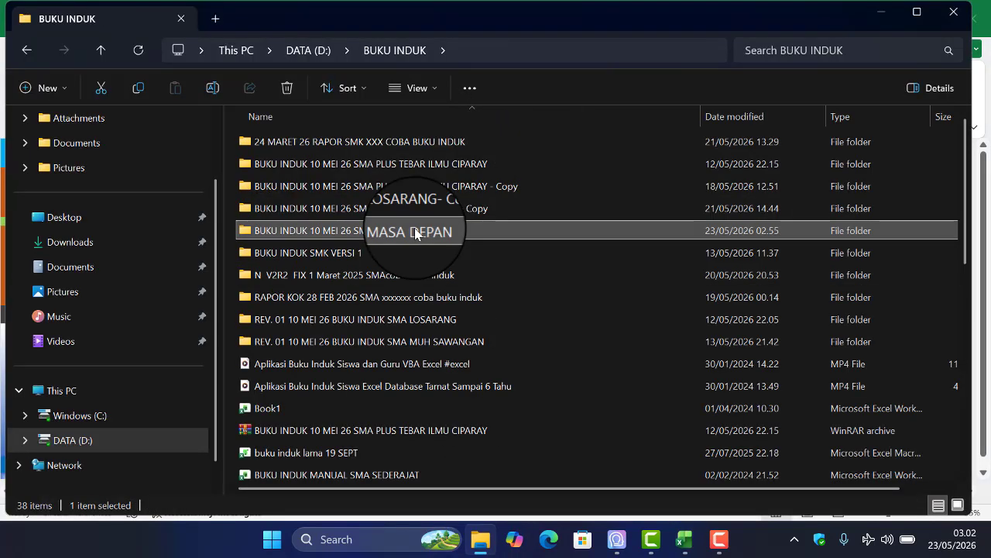
double_click(416, 232)
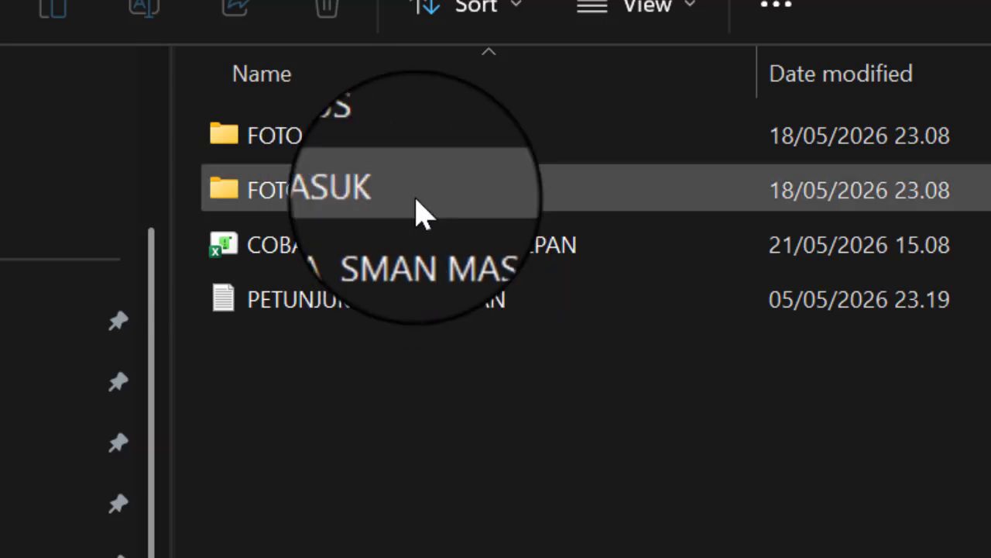
double_click(418, 210)
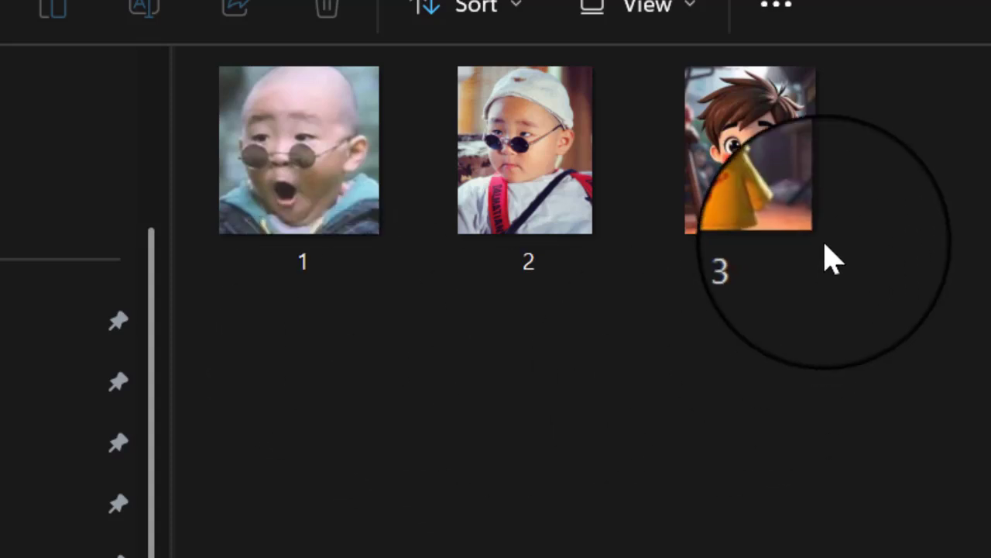
left_click(360, 197)
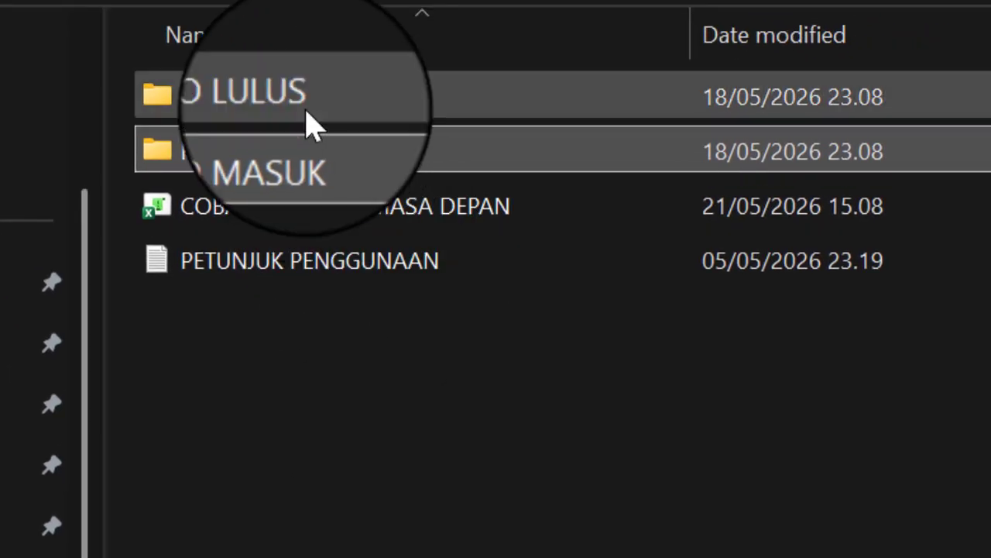
Step: View the FOTO LULUS folder, and go back through BUKU INDUK to reopen the BUKU INDUK 10 MEI 26 SMAN MASA DEPAN folder
double_click(305, 112)
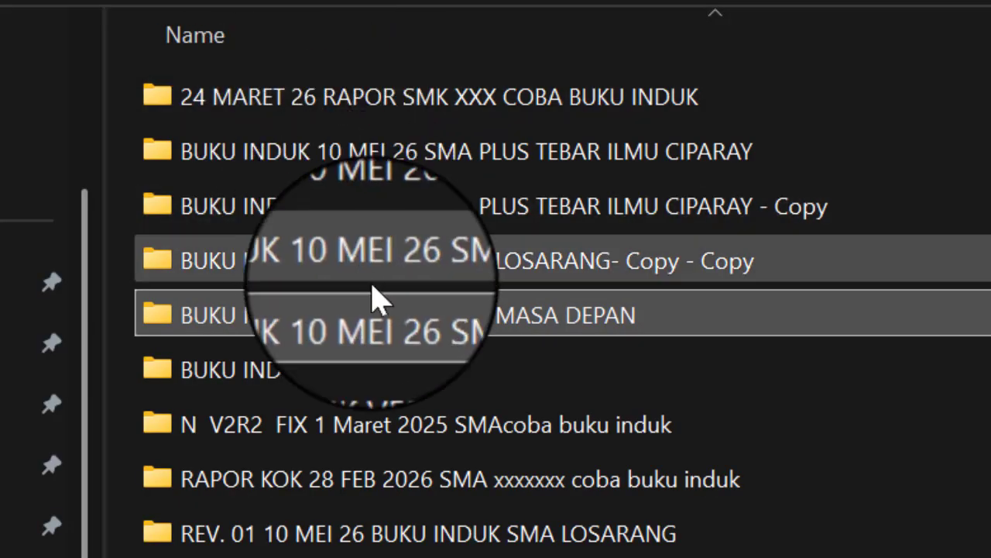
double_click(408, 323)
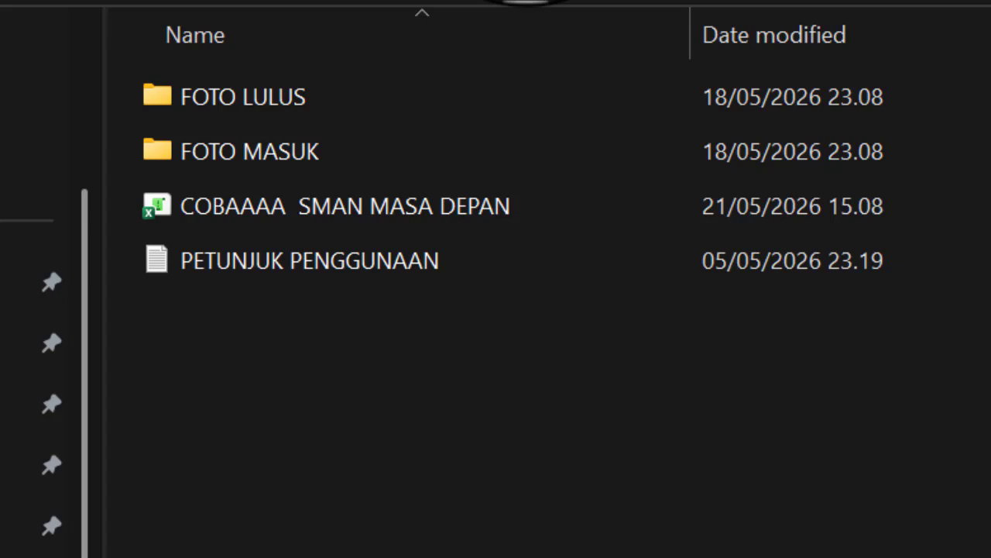
left_click(527, 2)
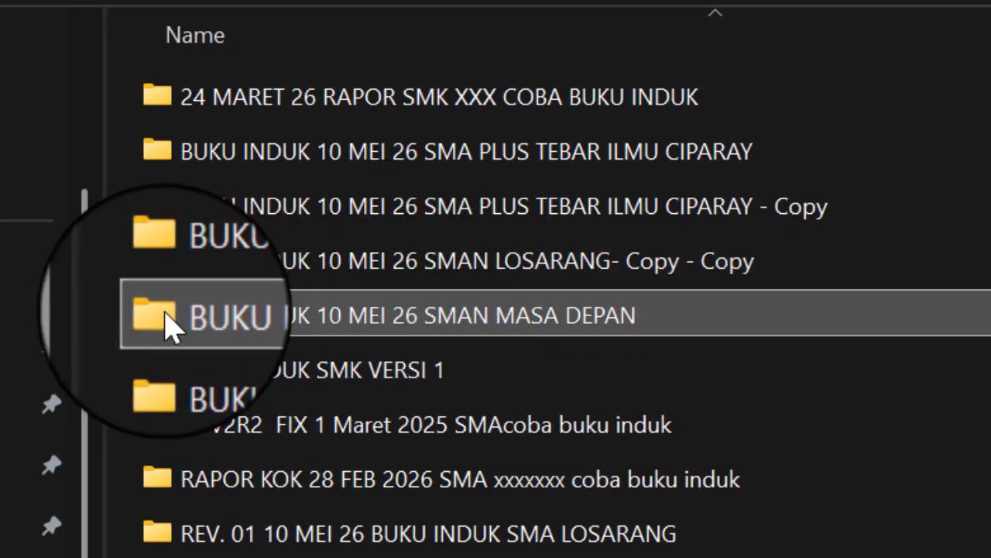
double_click(221, 325)
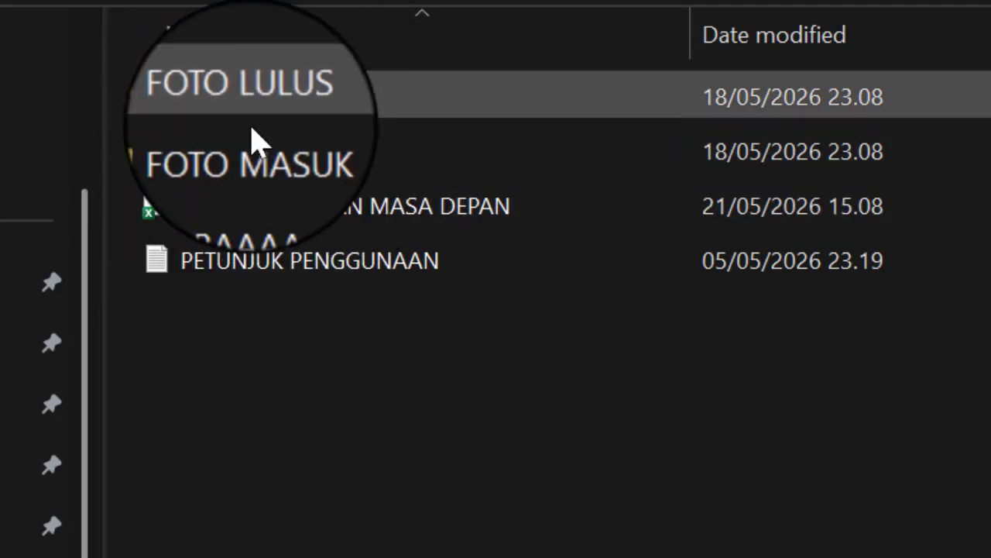
mouse_move(347, 228)
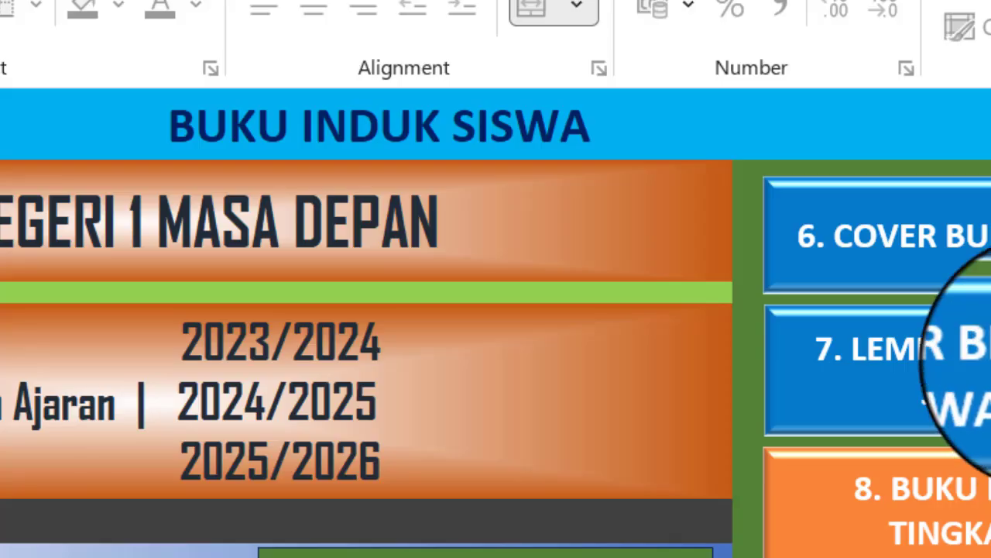
Step: Switch back to the Excel workbook, open LEMBAR BIODATA SISWA and browse between students to compare their entry photos
left_click(980, 387)
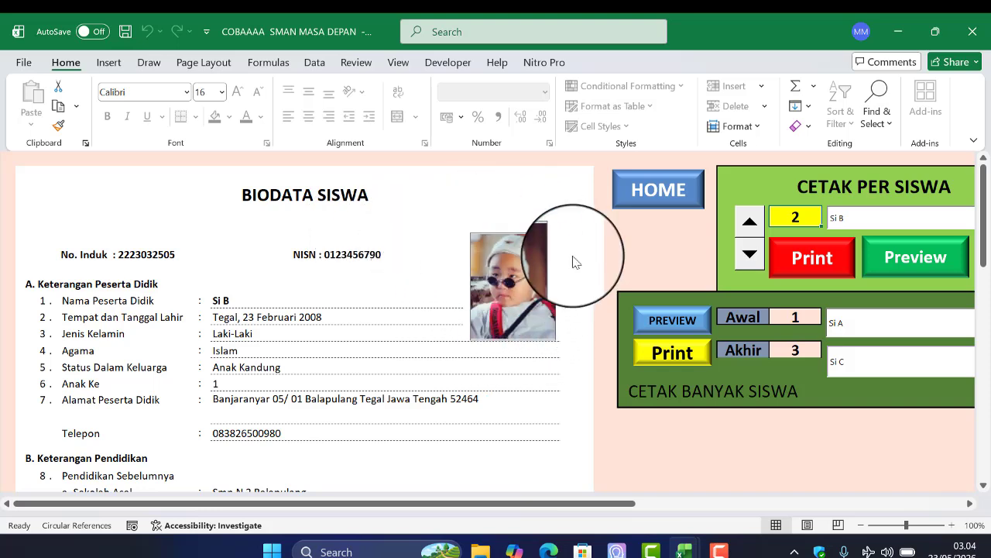
left_click(750, 226)
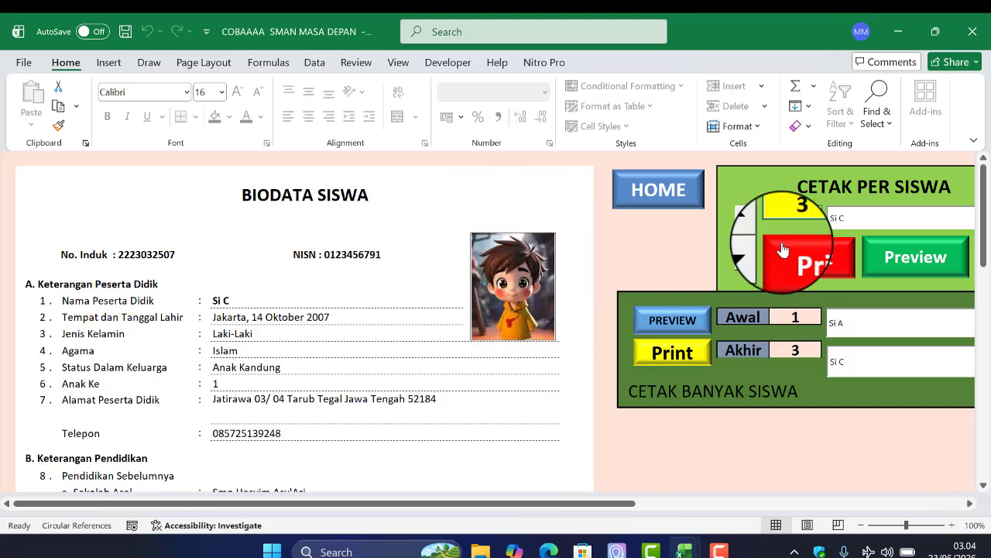
left_click(757, 227)
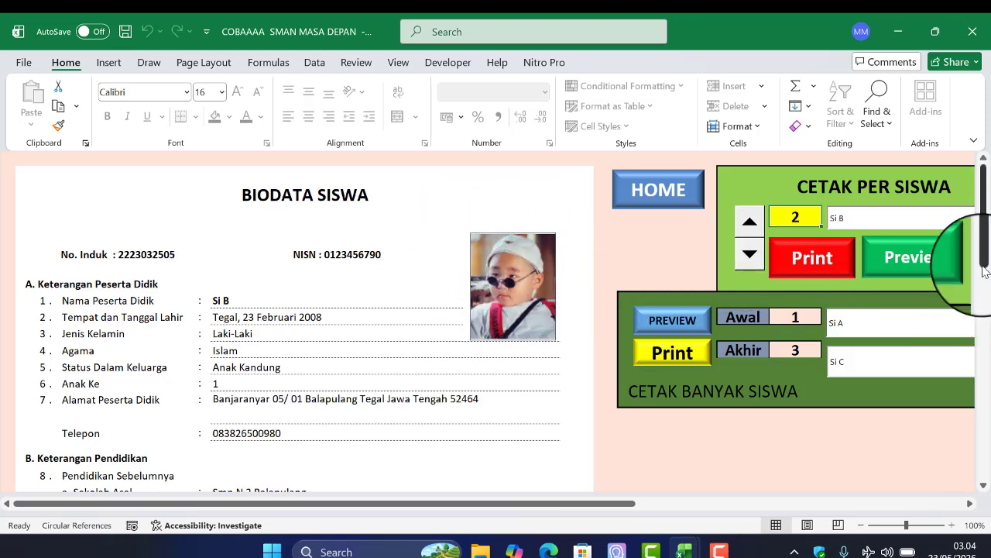
Step: Examine the whole biodata page at 30% zoom with both photos, browse to student 1, and return to the home page
left_click_drag(985, 271, 984, 438)
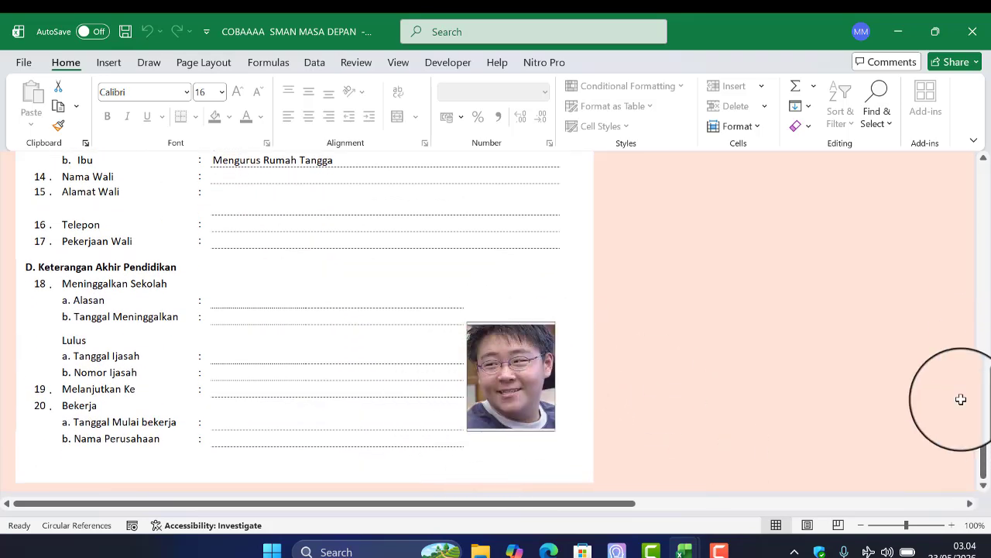
mouse_move(987, 428)
left_mouse_down()
mouse_move(982, 203)
mouse_move(978, 445)
left_mouse_up()
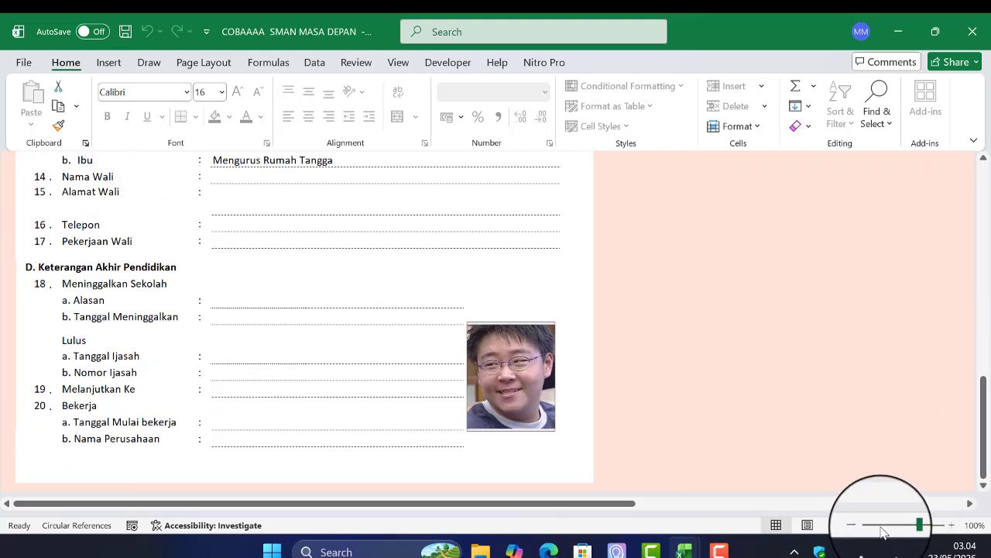
left_click_drag(885, 531, 886, 531)
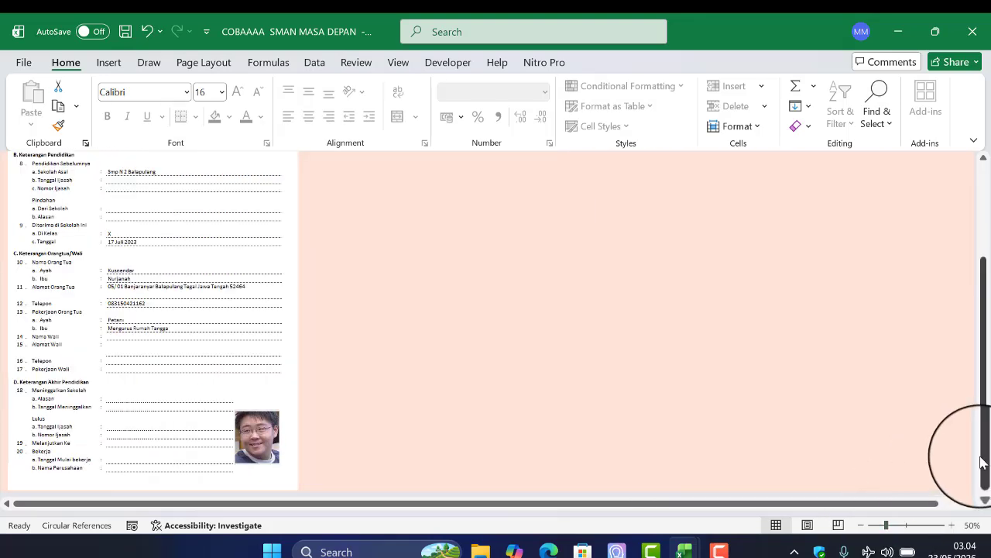
mouse_move(982, 461)
left_mouse_down()
mouse_move(976, 365)
mouse_move(977, 451)
left_mouse_up()
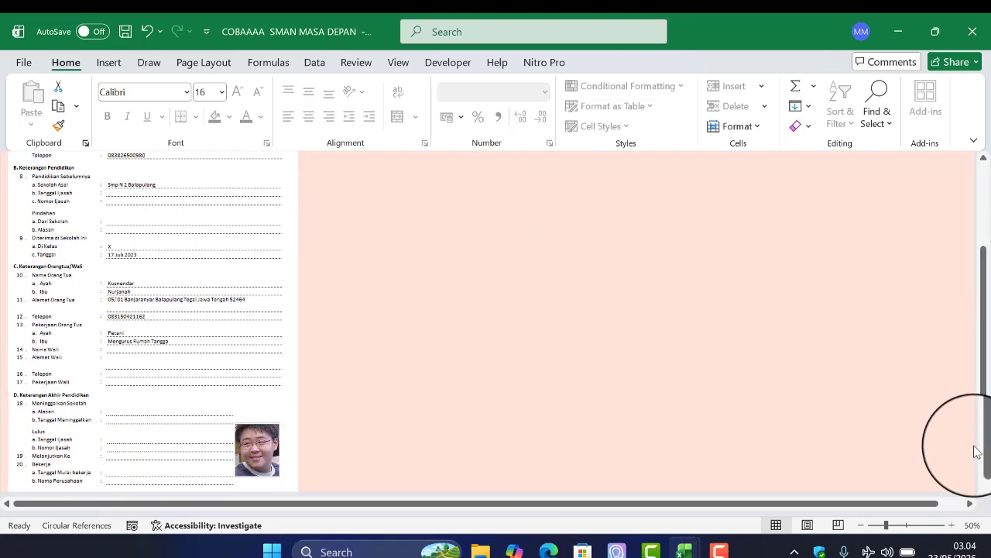
left_click(862, 530)
left_click(862, 529)
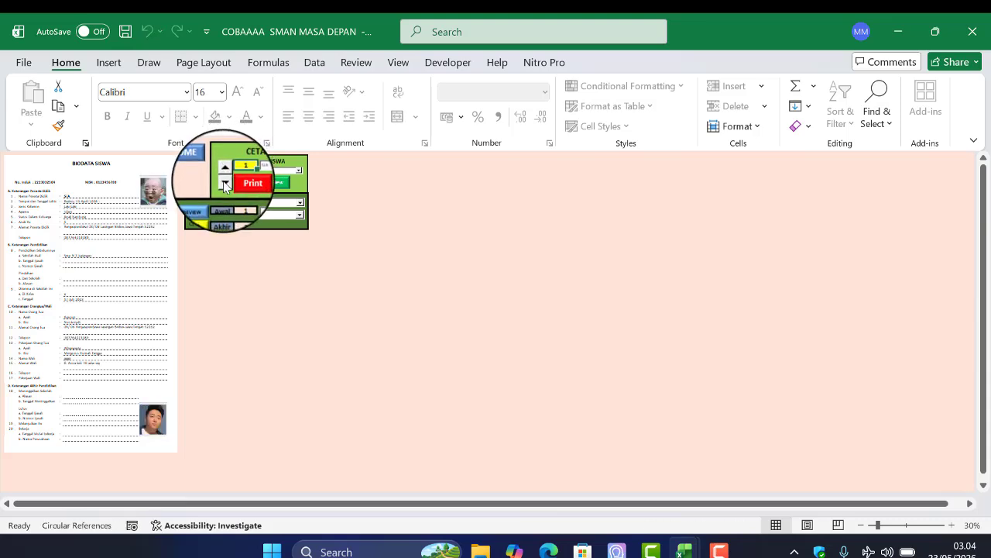
left_click(190, 153)
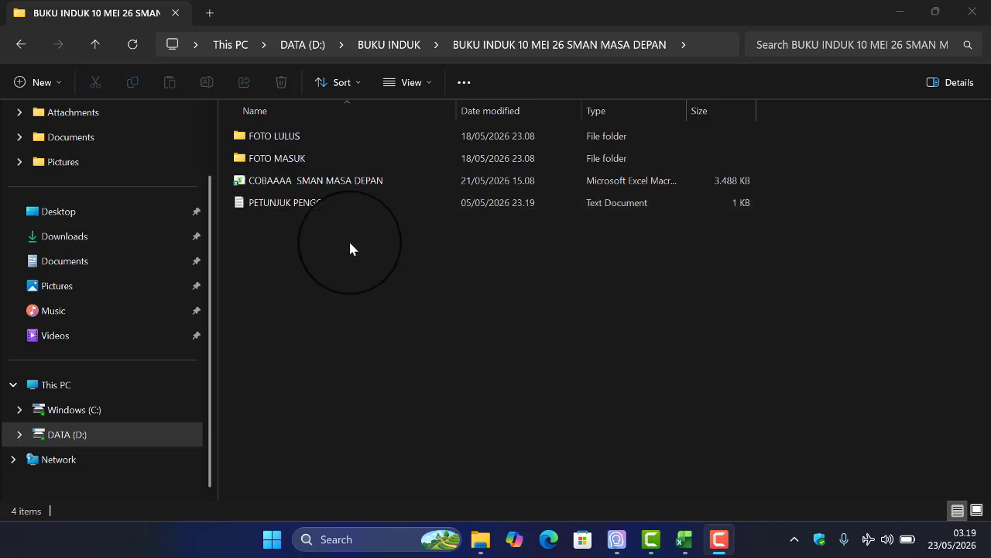
Step: Duplicate the BUKU INDUK 10 MEI 26 SMAN MASA DEPAN folder inside the BUKU INDUK folder
left_click(403, 48)
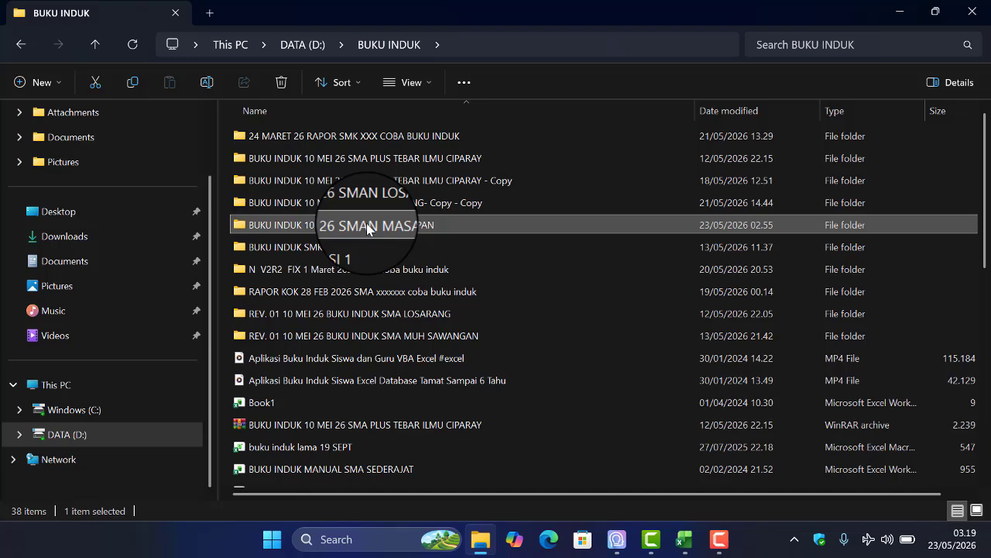
right_click(367, 228)
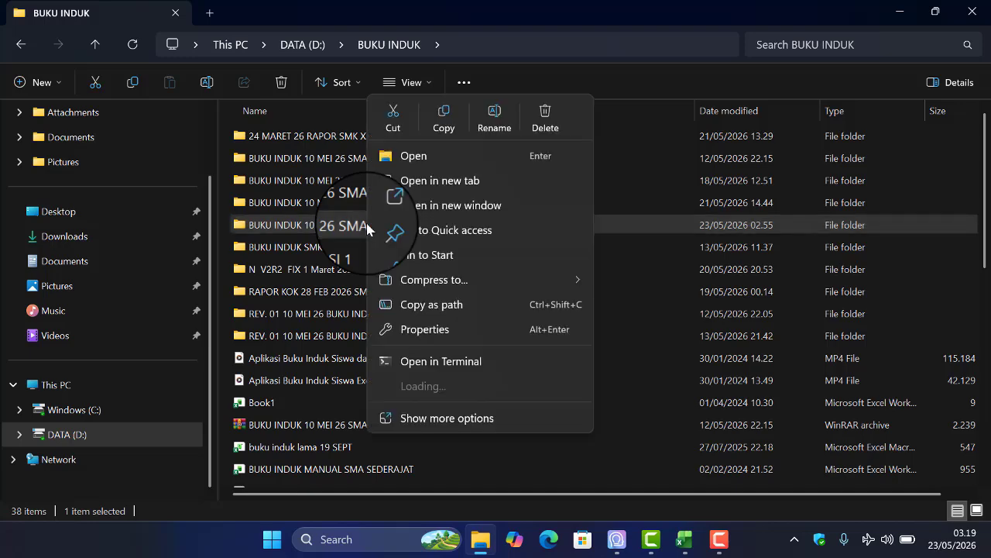
left_click(444, 122)
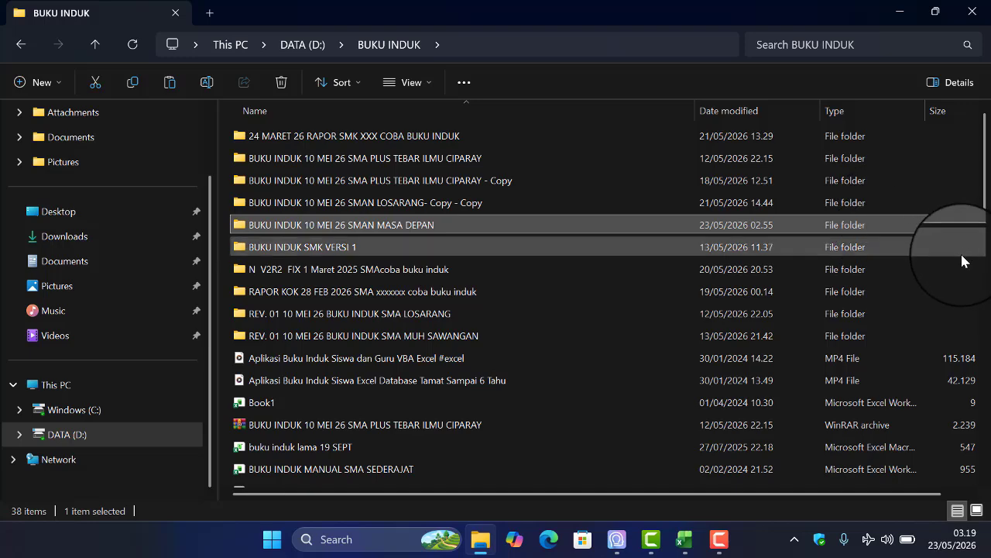
key("ctrl+v")
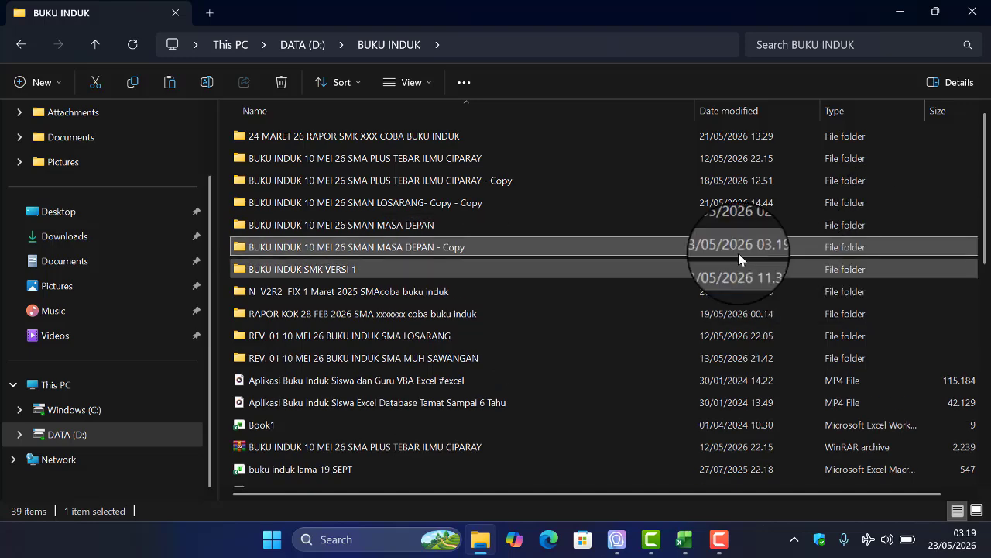
Step: Rename the BUKU INDUK 10 MEI 26 SMAN MASA DEPAN - Copy folder as BUKU INDUK XII A
right_click(423, 252)
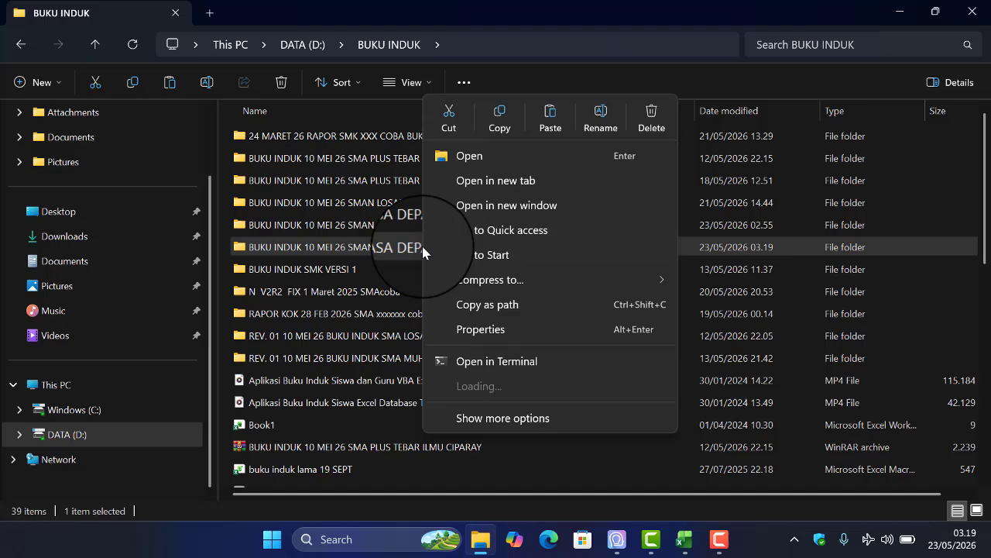
left_click(595, 127)
left_click_drag(482, 247, 316, 245)
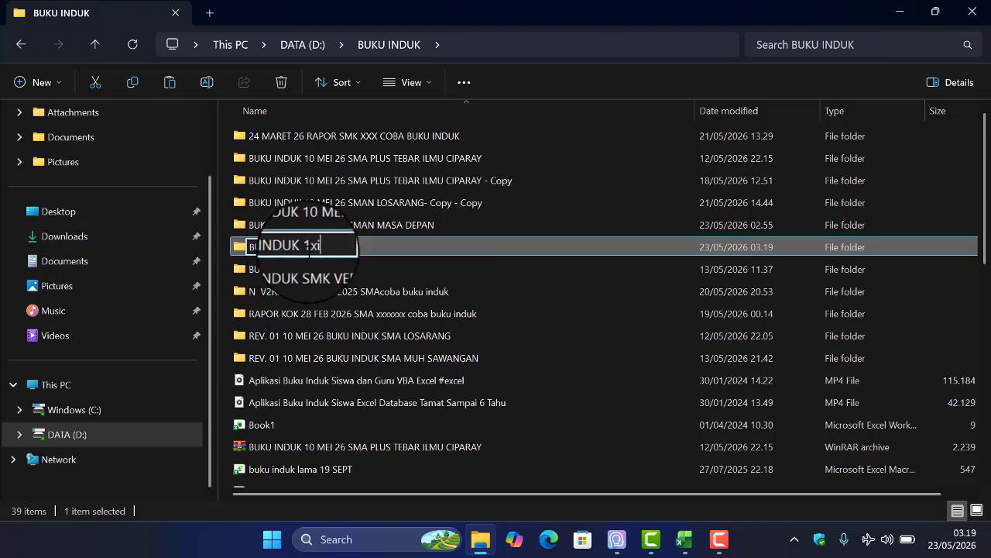
key("BackSpace")
key("BackSpace")
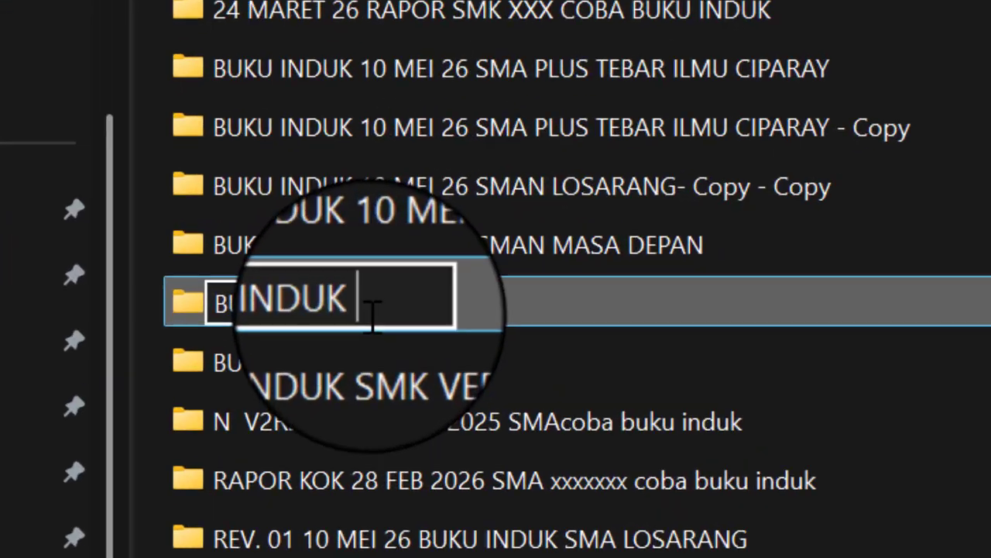
type("XXI A")
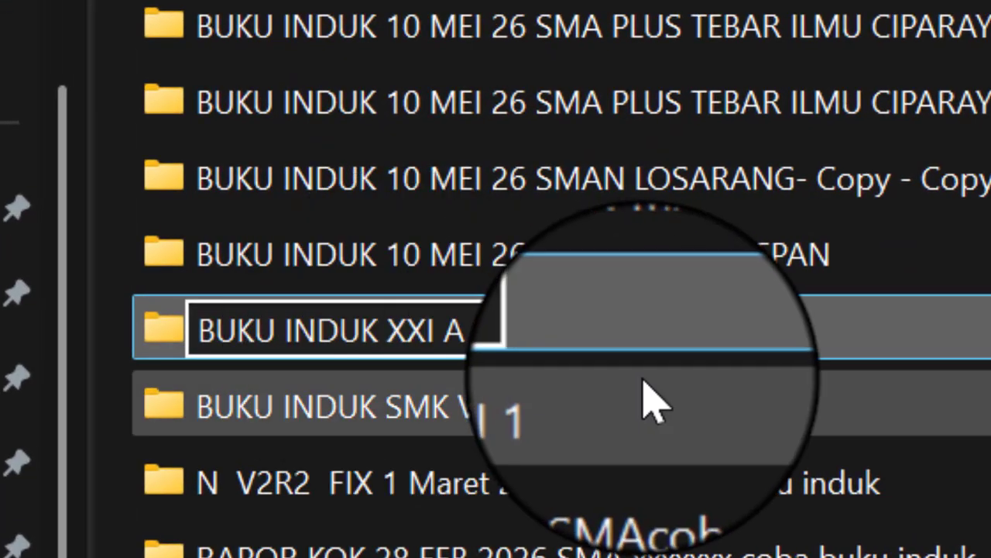
left_click(416, 341)
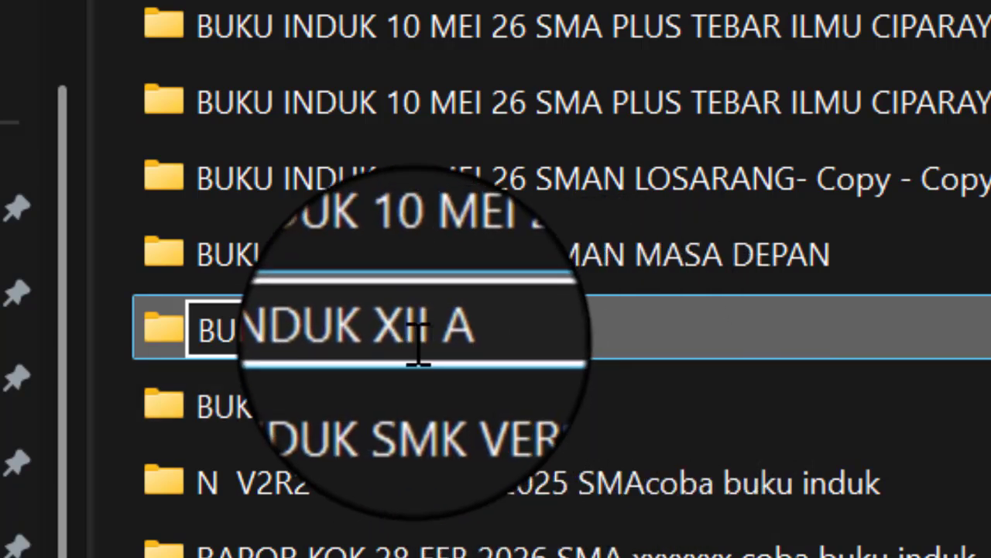
left_click(562, 349)
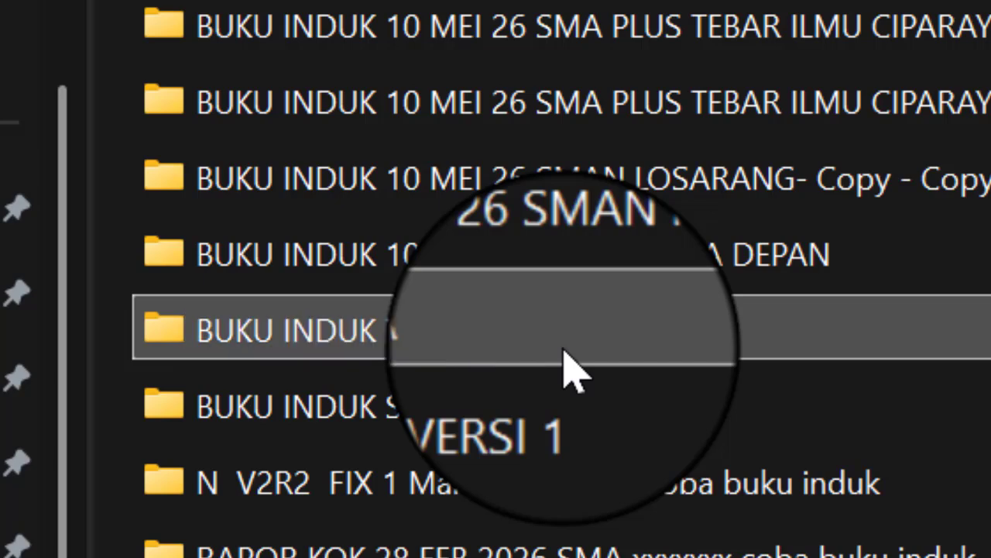
Step: Open the BUKU INDUK XII A folder and duplicate both photo folders, the workbook and the PETUNJUK PENGGUNAAN file inside it
left_click(458, 423)
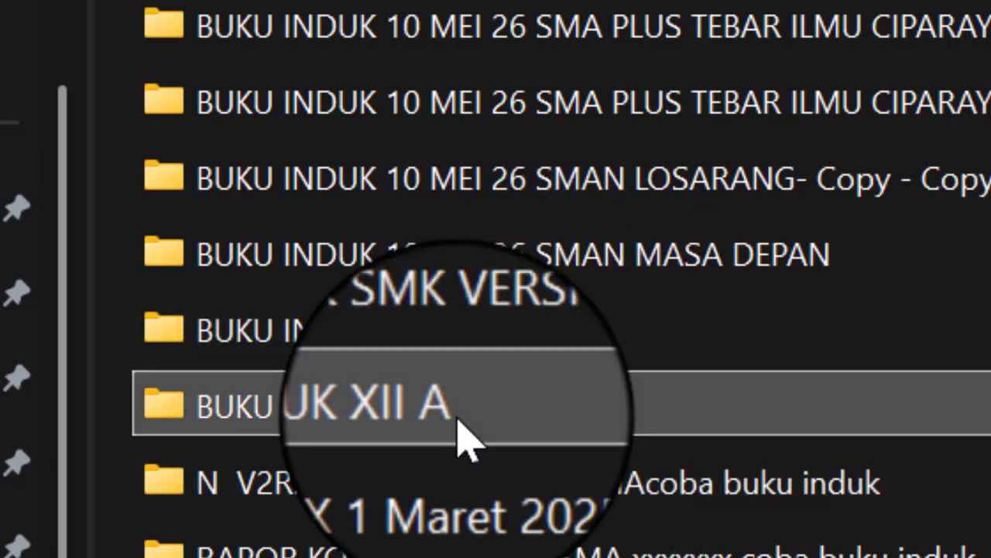
double_click(463, 438)
left_click(503, 194)
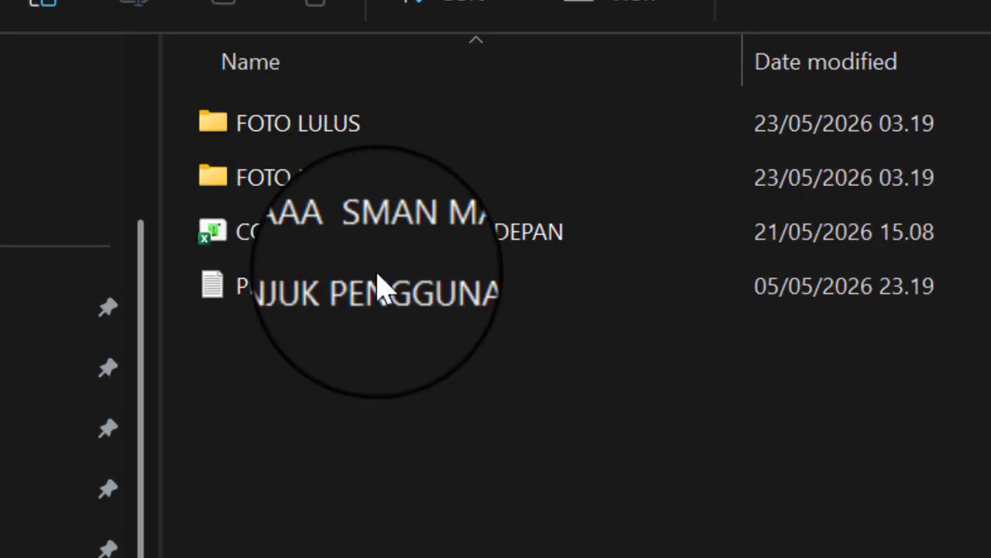
left_click_drag(418, 373, 296, 126)
right_click(296, 125)
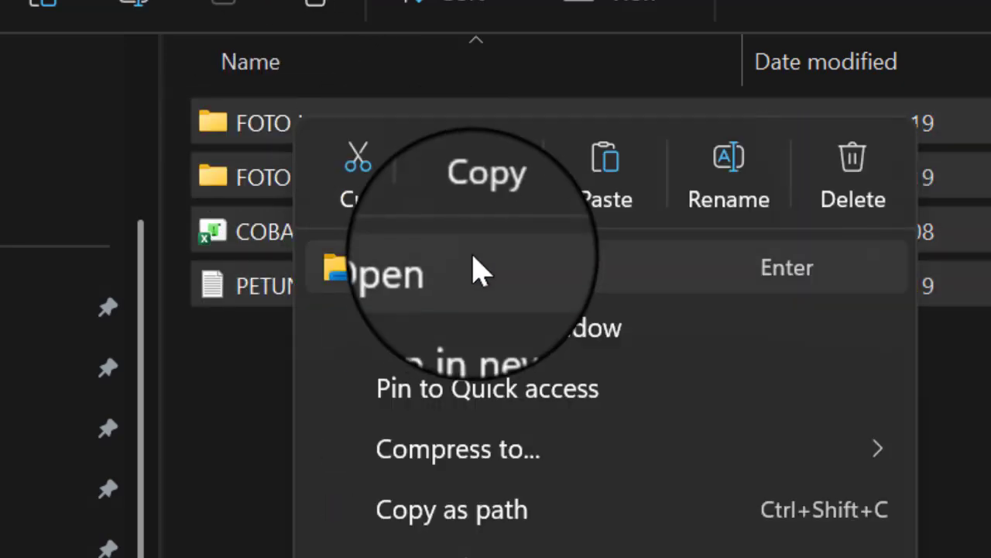
left_click(504, 198)
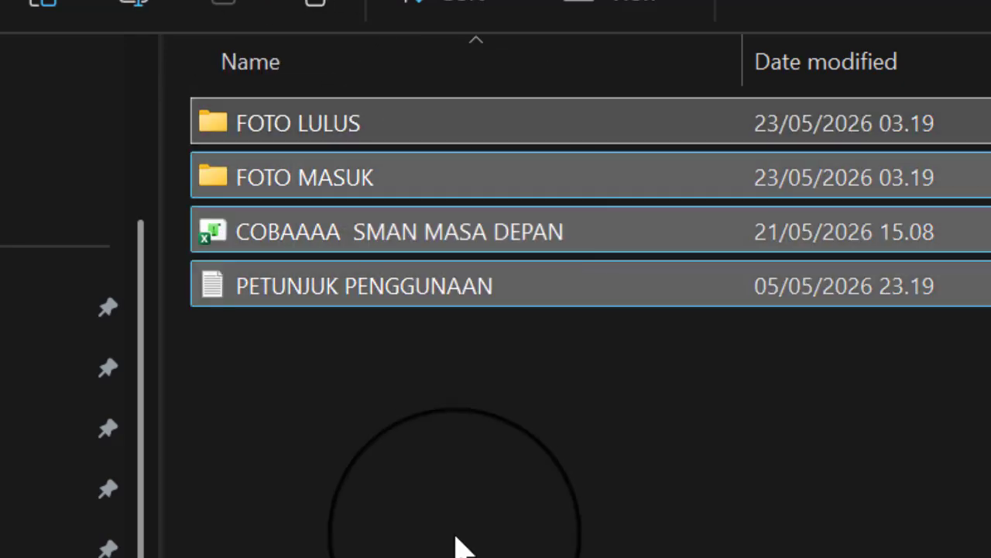
left_click(456, 548)
key("ctrl+v")
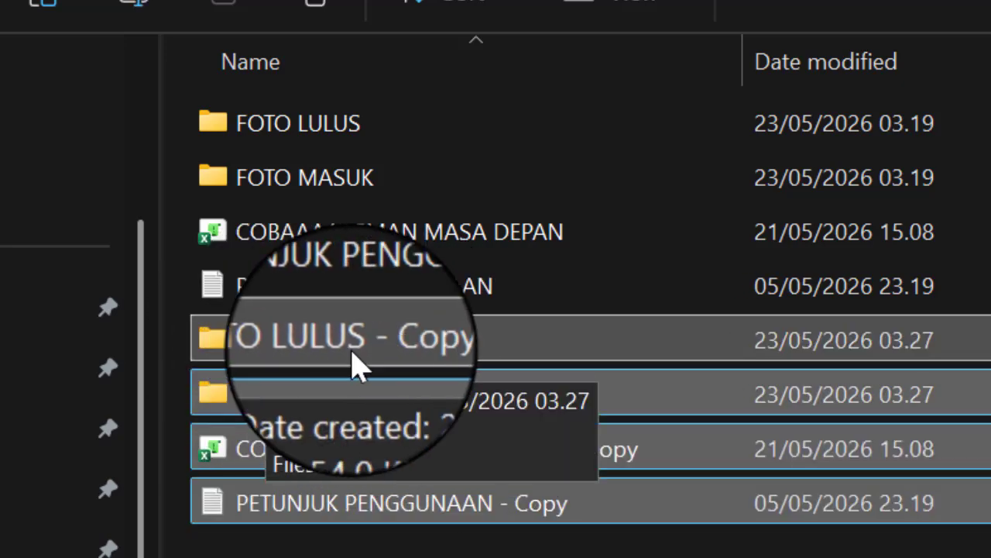
Step: Rename the four selected copies together as FOTO LULUS, removing the copy suffix
right_click(448, 349)
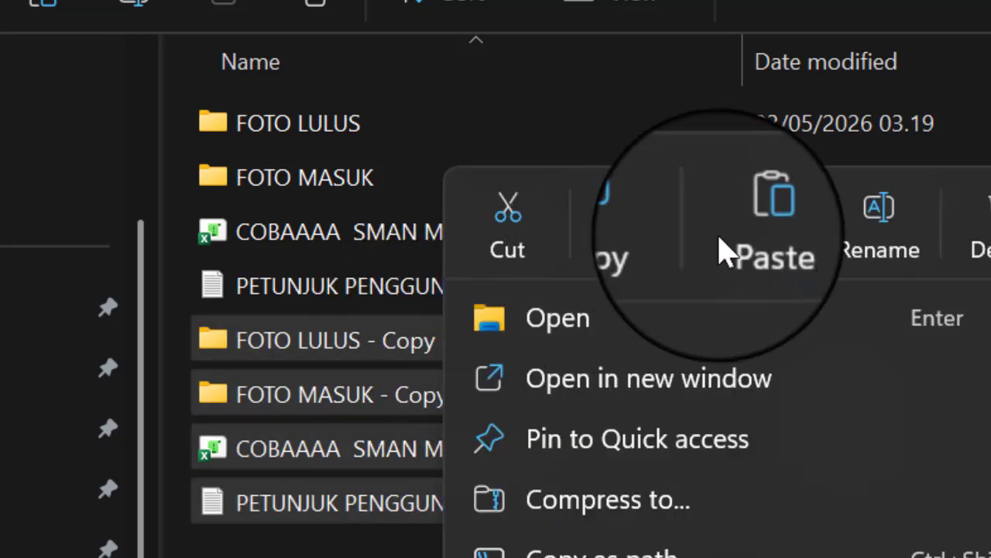
left_click(883, 211)
left_click(486, 341)
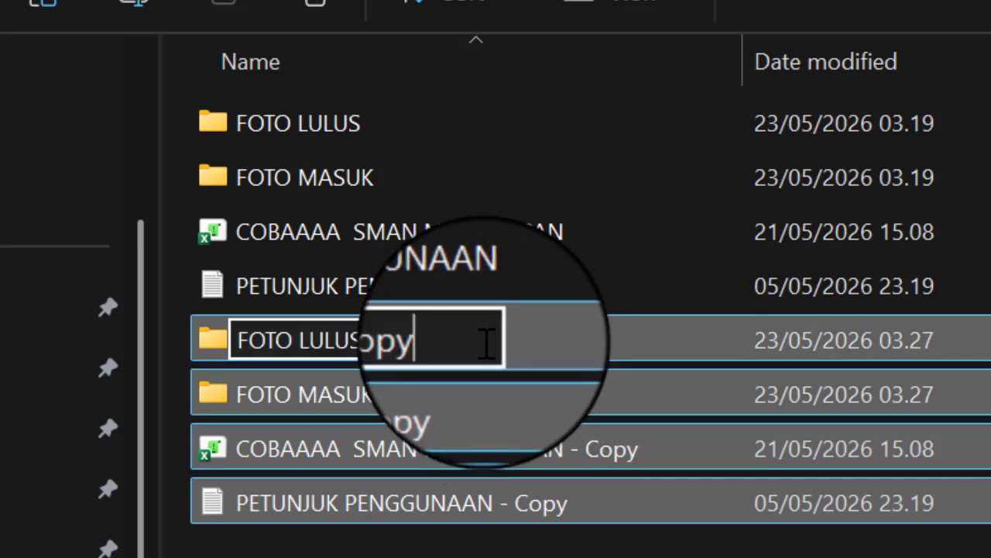
key("BackSpace")
key("BackSpace")
key("BackSpace")
key("BackSpace")
key("BackSpace")
key("BackSpace")
key("BackSpace")
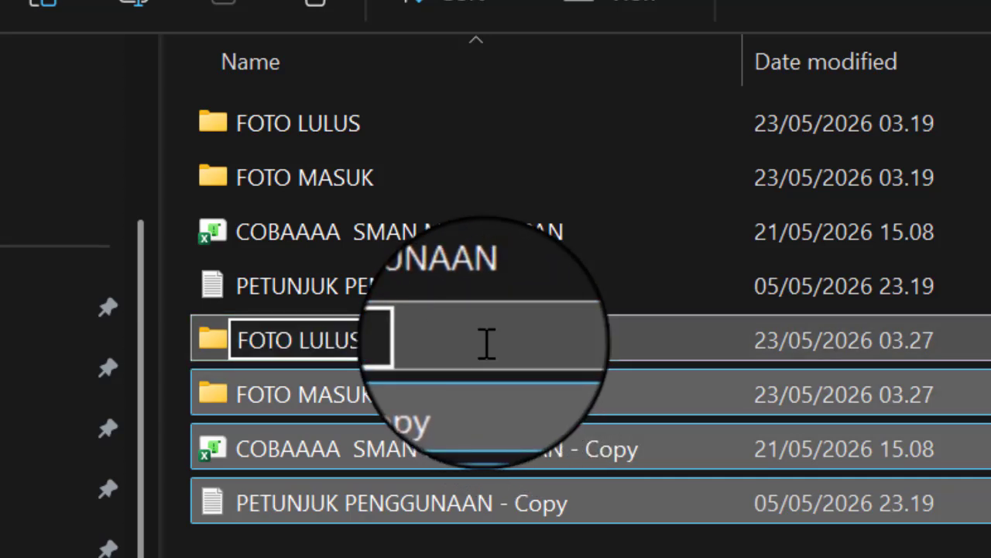
key("Return")
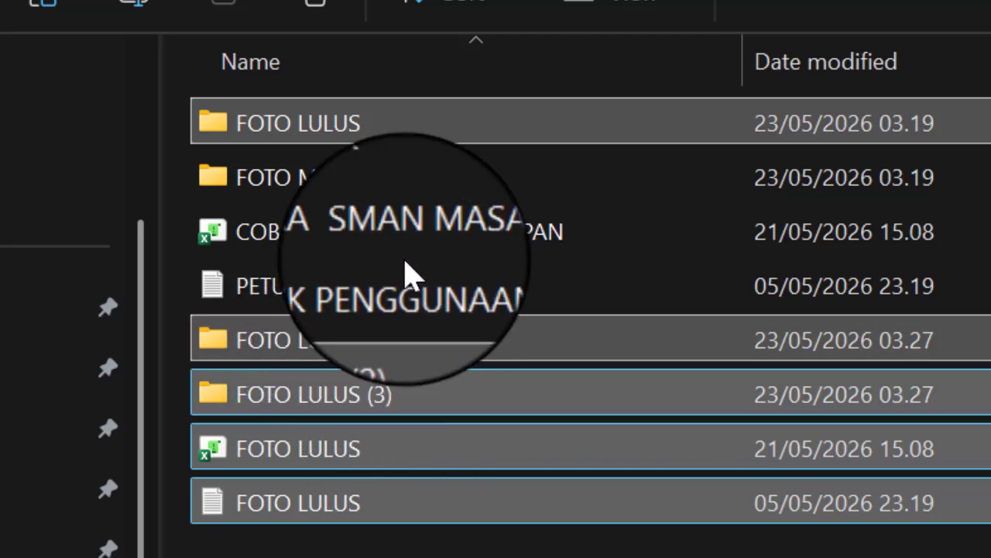
Step: Delete the four duplicated FOTO LULUS items and return to the BUKU INDUK folder
left_click(370, 545)
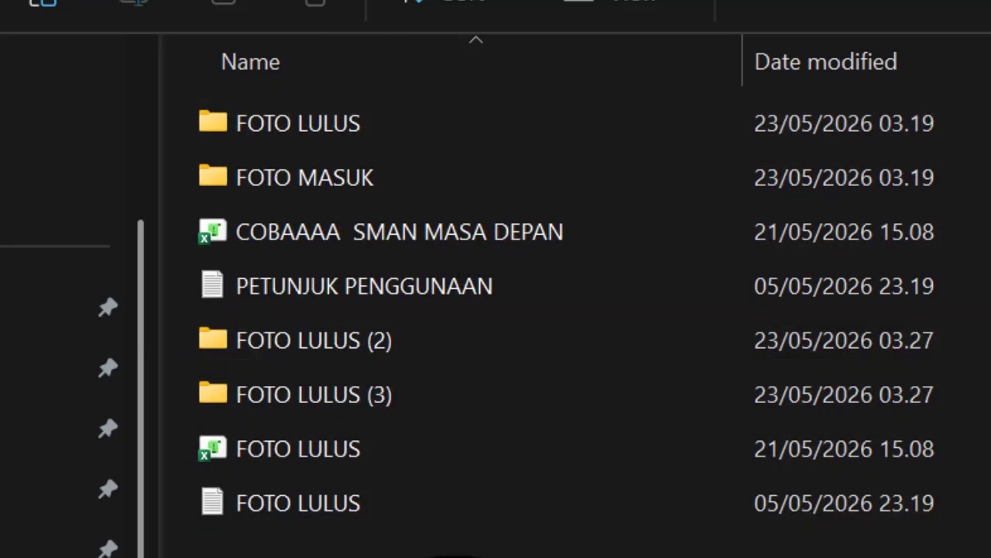
left_click_drag(454, 551, 320, 348)
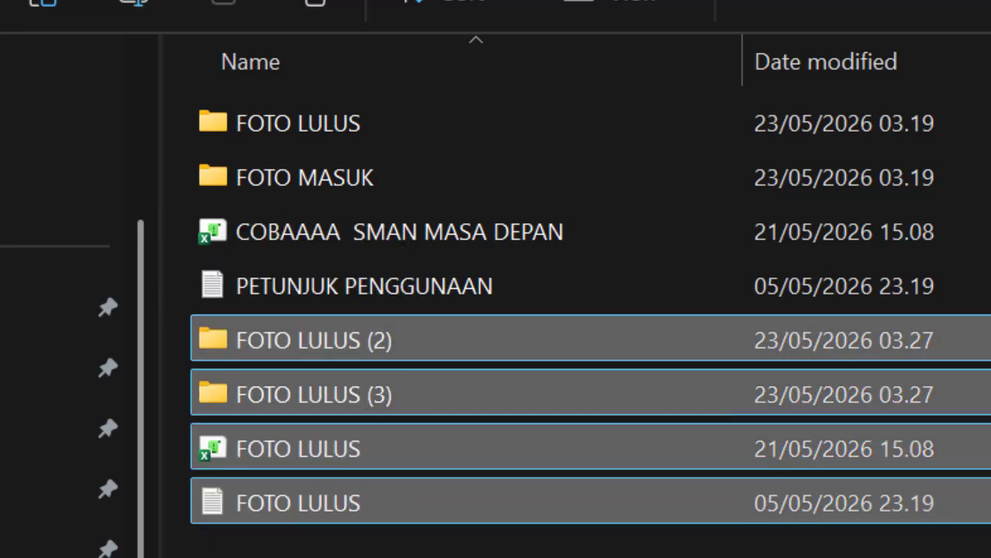
key("Delete")
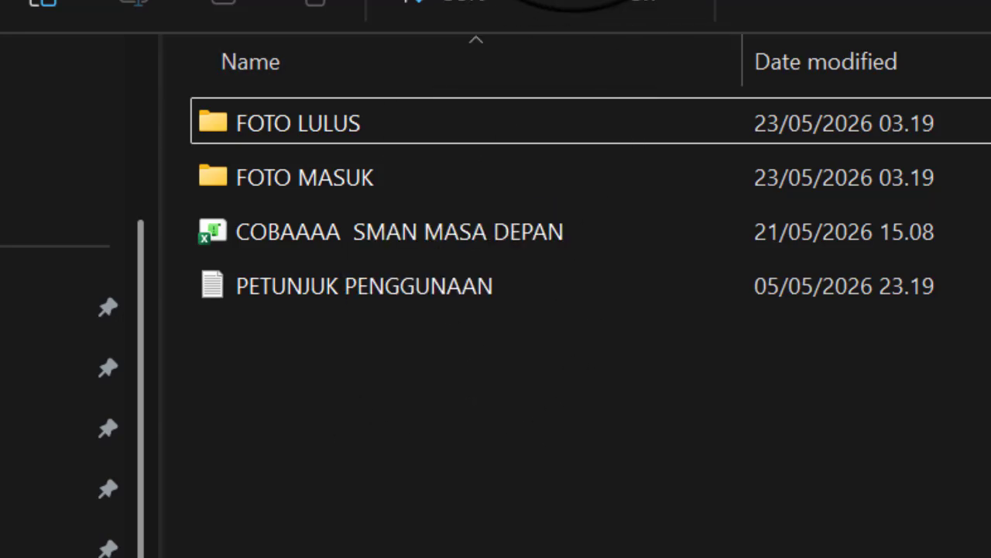
left_click(574, 1)
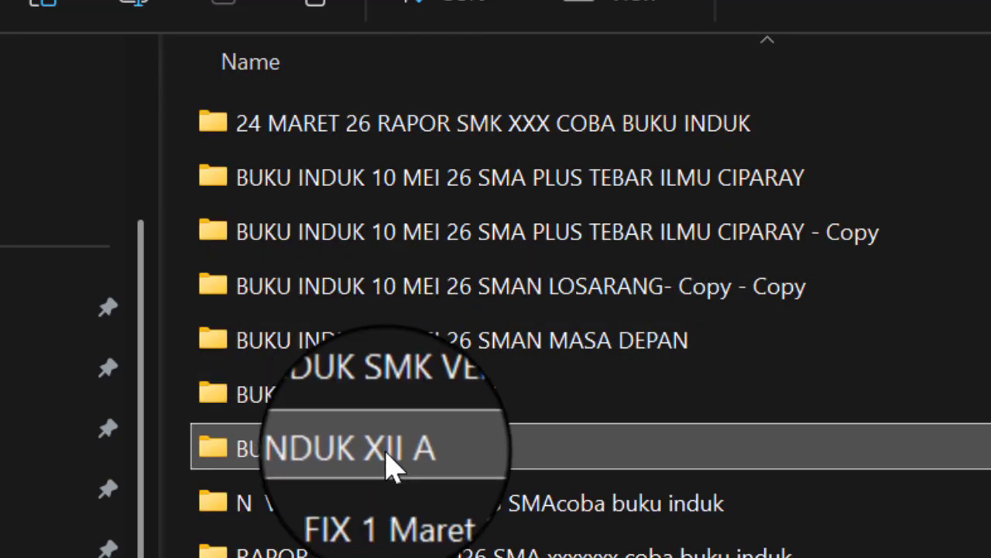